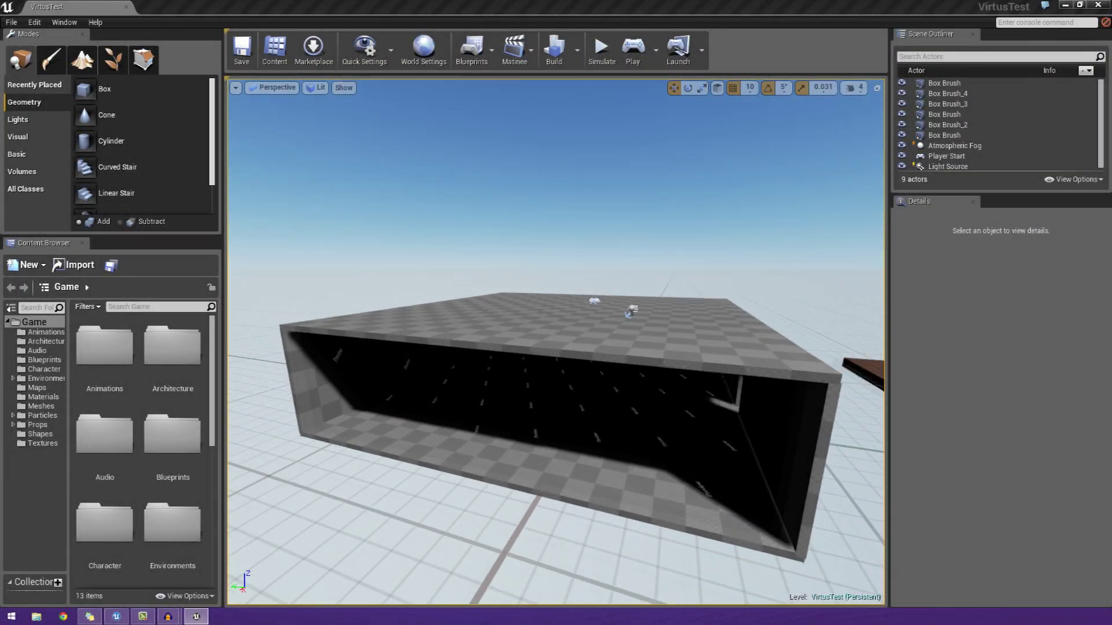
Inspect the room's side wall brush and the subtractive box brush that cuts its doorway
{"action": "mouse_move", "coordinate": [613, 375]}
{"action": "right_mouse_down"}
{"action": "mouse_move", "coordinate": [585, 375]}
{"action": "mouse_move", "coordinate": [613, 376]}
{"action": "right_mouse_up"}
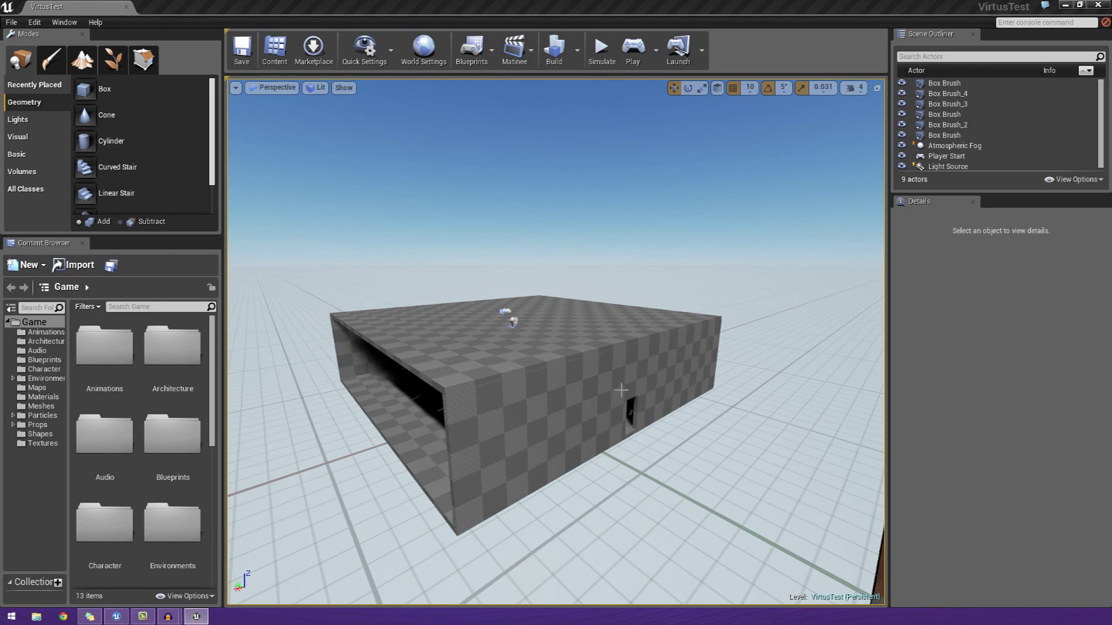
{"action": "left_click", "coordinate": [551, 393]}
{"action": "right_click_drag", "start_coordinate": [631, 406], "coordinate": [521, 400]}
{"action": "right_click_drag", "start_coordinate": [426, 322], "coordinate": [560, 342]}
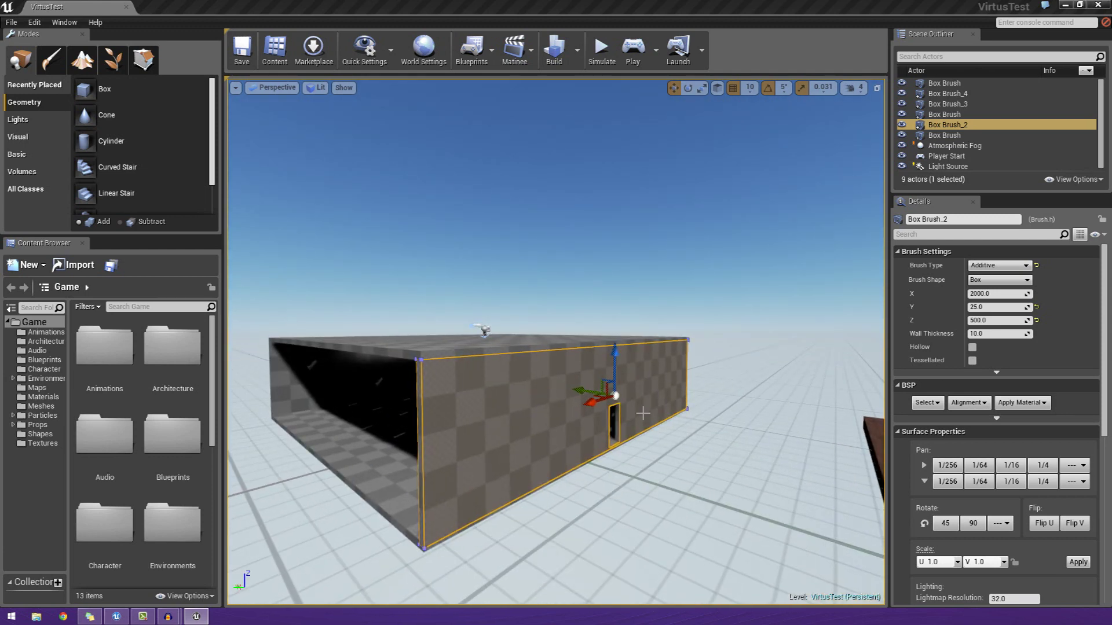
{"action": "left_click", "coordinate": [616, 430]}
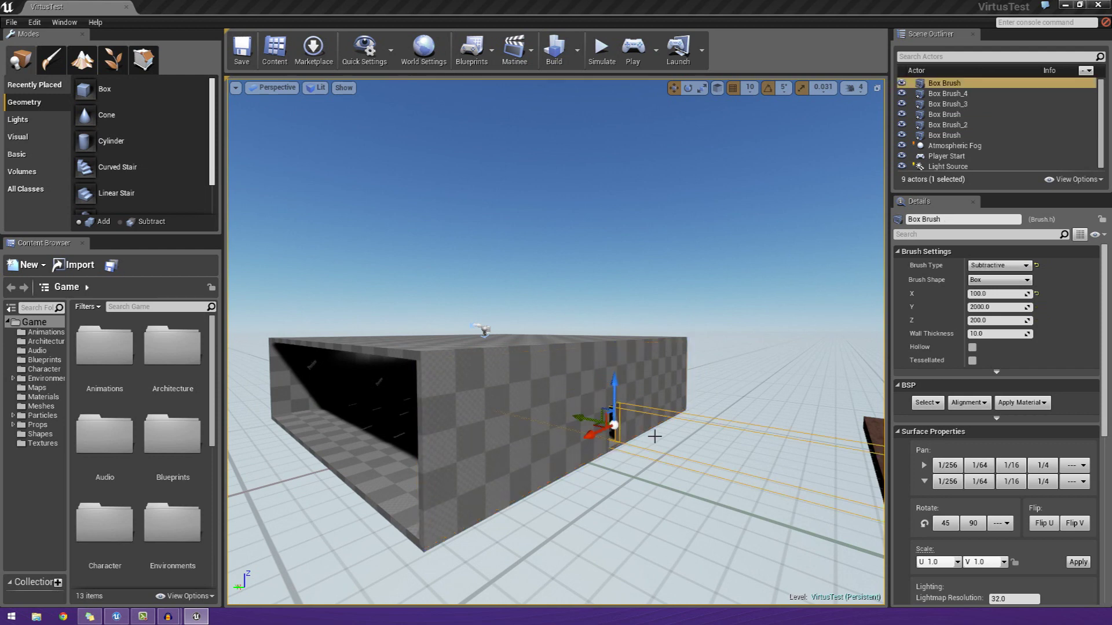
{"action": "left_click", "coordinate": [661, 414]}
{"action": "left_click", "coordinate": [702, 405]}
{"action": "mouse_move", "coordinate": [703, 405]}
{"action": "right_mouse_down"}
{"action": "mouse_move", "coordinate": [747, 404]}
{"action": "mouse_move", "coordinate": [724, 407]}
{"action": "right_mouse_up"}
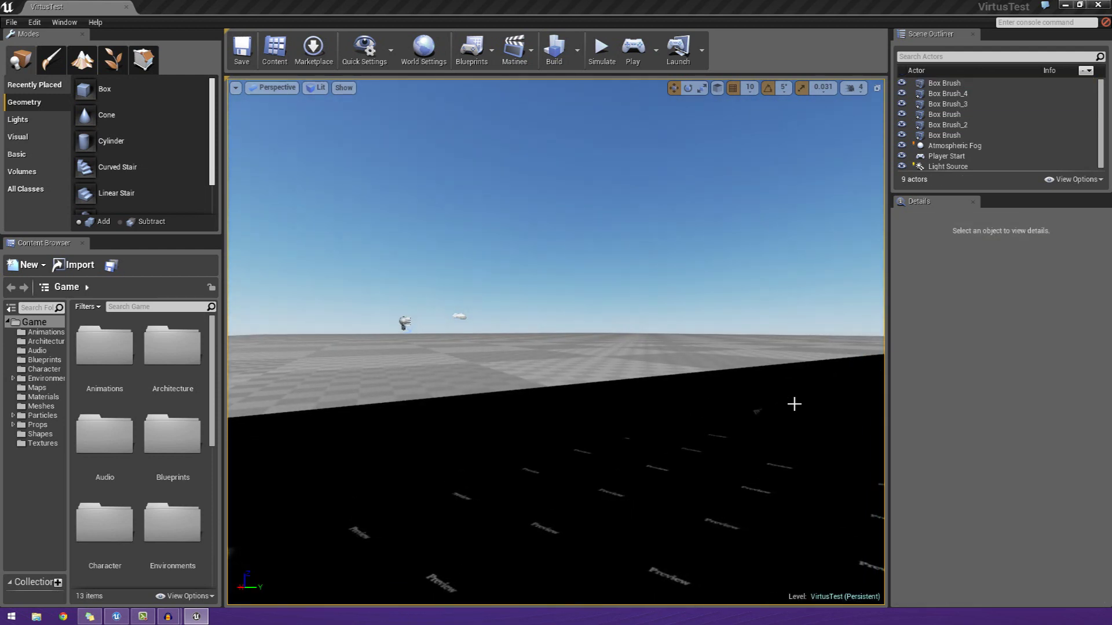
Examine the room's floor, roof and wall box brushes from outside and inside the building
{"action": "right_click_drag", "start_coordinate": [724, 407], "coordinate": [666, 408]}
{"action": "mouse_move", "coordinate": [571, 283]}
{"action": "right_mouse_down"}
{"action": "mouse_move", "coordinate": [694, 393]}
{"action": "mouse_move", "coordinate": [729, 409]}
{"action": "mouse_move", "coordinate": [715, 425]}
{"action": "mouse_move", "coordinate": [620, 434]}
{"action": "right_mouse_up"}
{"action": "left_click", "coordinate": [726, 406]}
{"action": "left_click", "coordinate": [463, 449]}
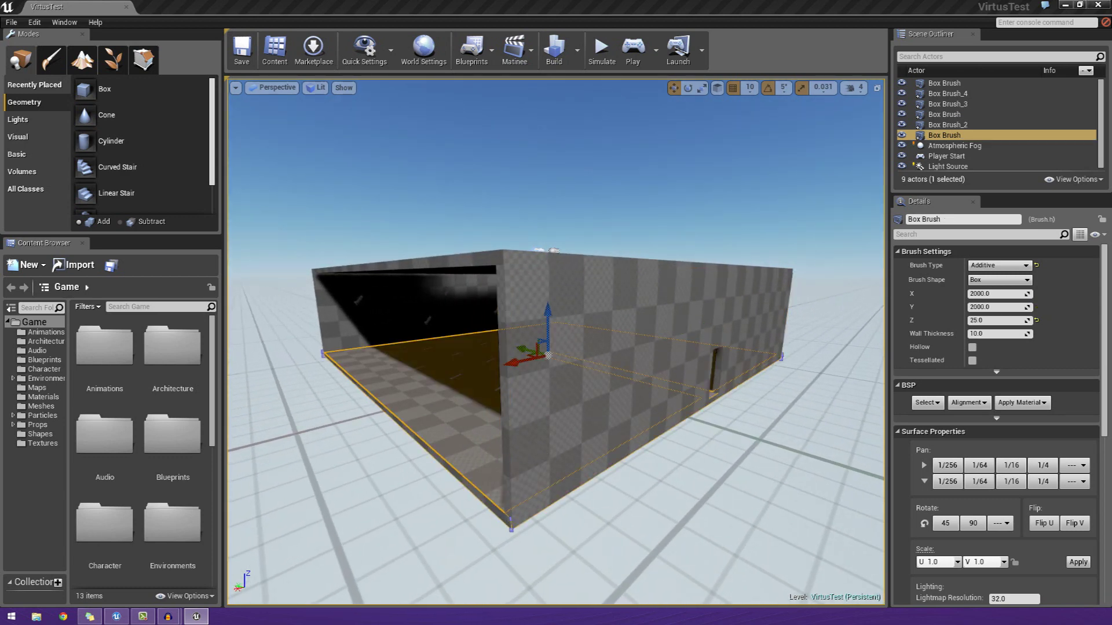
{"action": "left_click", "coordinate": [544, 437]}
{"action": "left_click", "coordinate": [463, 449]}
{"action": "mouse_move", "coordinate": [463, 449]}
{"action": "right_mouse_down"}
{"action": "mouse_move", "coordinate": [539, 445]}
{"action": "mouse_move", "coordinate": [423, 428]}
{"action": "right_mouse_up"}
{"action": "left_click", "coordinate": [586, 337]}
{"action": "left_click", "coordinate": [605, 261]}
{"action": "right_click_drag", "start_coordinate": [613, 359], "coordinate": [752, 365]}
{"action": "right_click_drag", "start_coordinate": [643, 347], "coordinate": [725, 370]}
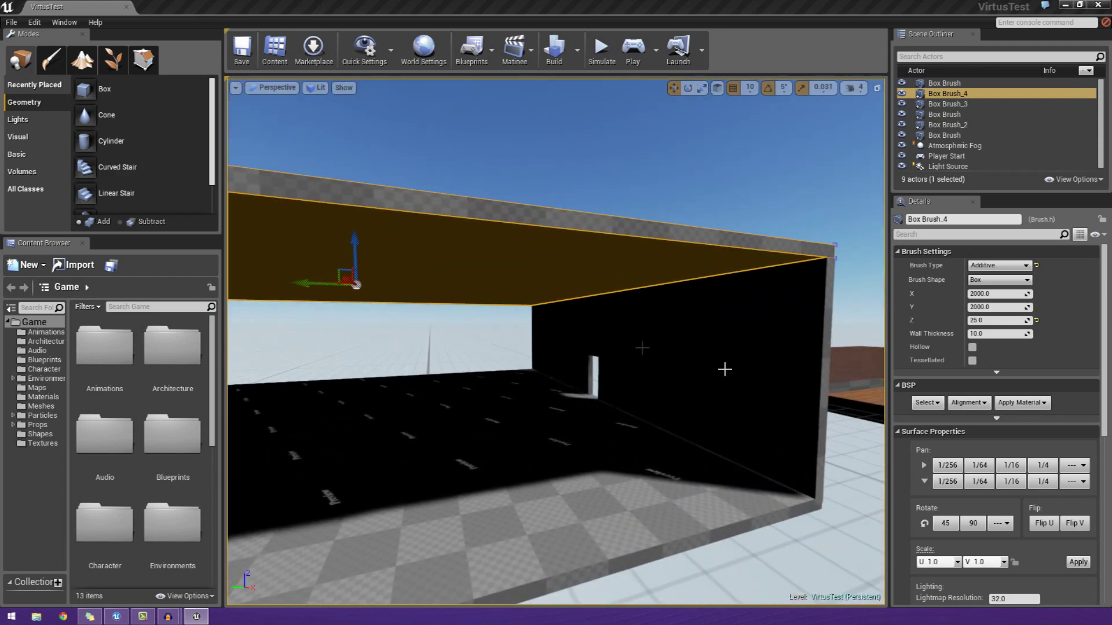
{"action": "left_click", "coordinate": [605, 341]}
{"action": "mouse_move", "coordinate": [602, 340]}
{"action": "right_mouse_down"}
{"action": "mouse_move", "coordinate": [492, 344]}
{"action": "mouse_move", "coordinate": [441, 370]}
{"action": "mouse_move", "coordinate": [556, 330]}
{"action": "mouse_move", "coordinate": [522, 342]}
{"action": "right_mouse_up"}
{"action": "right_click_drag", "start_coordinate": [735, 398], "coordinate": [663, 426]}
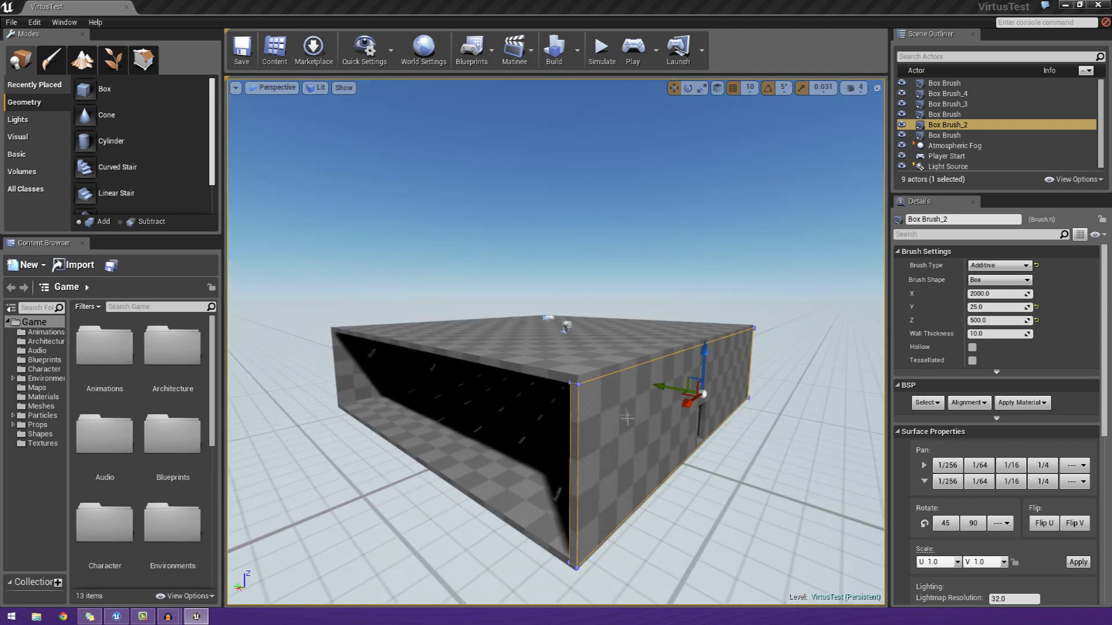
Enter geometry editing on the roof brush and split it across the middle at its front top edge
{"action": "left_click", "coordinate": [607, 391]}
{"action": "left_click", "coordinate": [577, 378]}
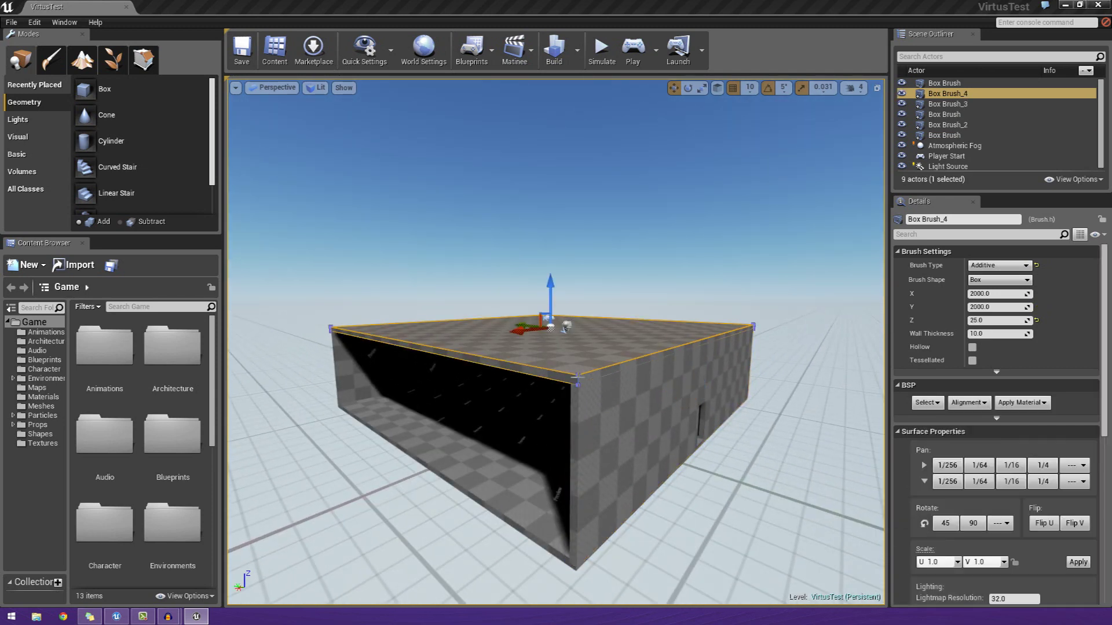
{"action": "left_click", "coordinate": [143, 60]}
{"action": "right_click_drag", "start_coordinate": [441, 243], "coordinate": [533, 246]}
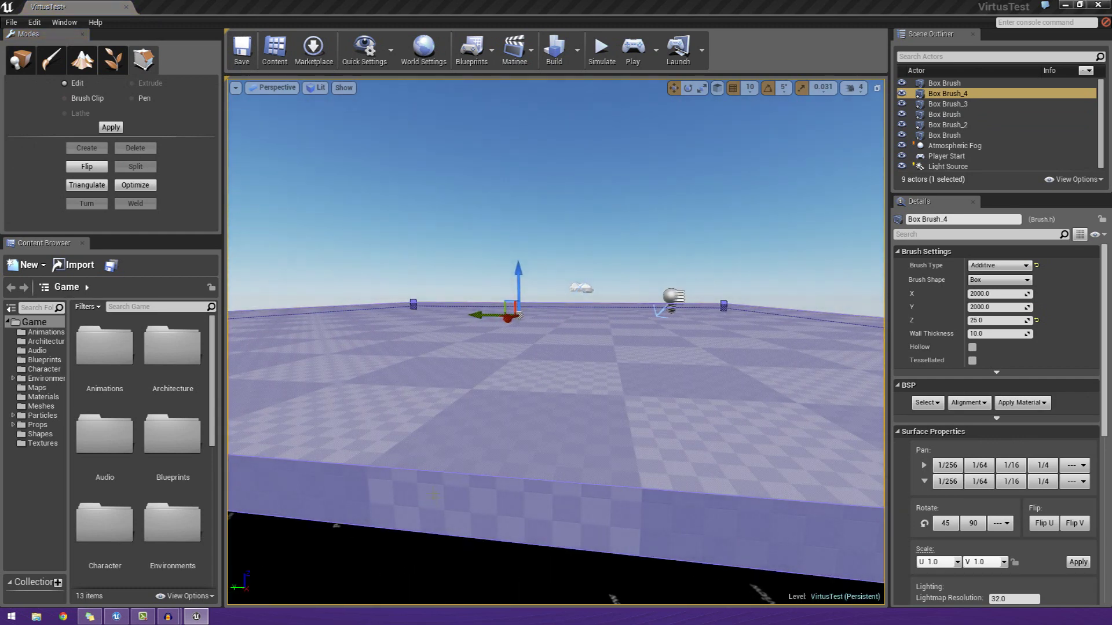
{"action": "left_click", "coordinate": [485, 512]}
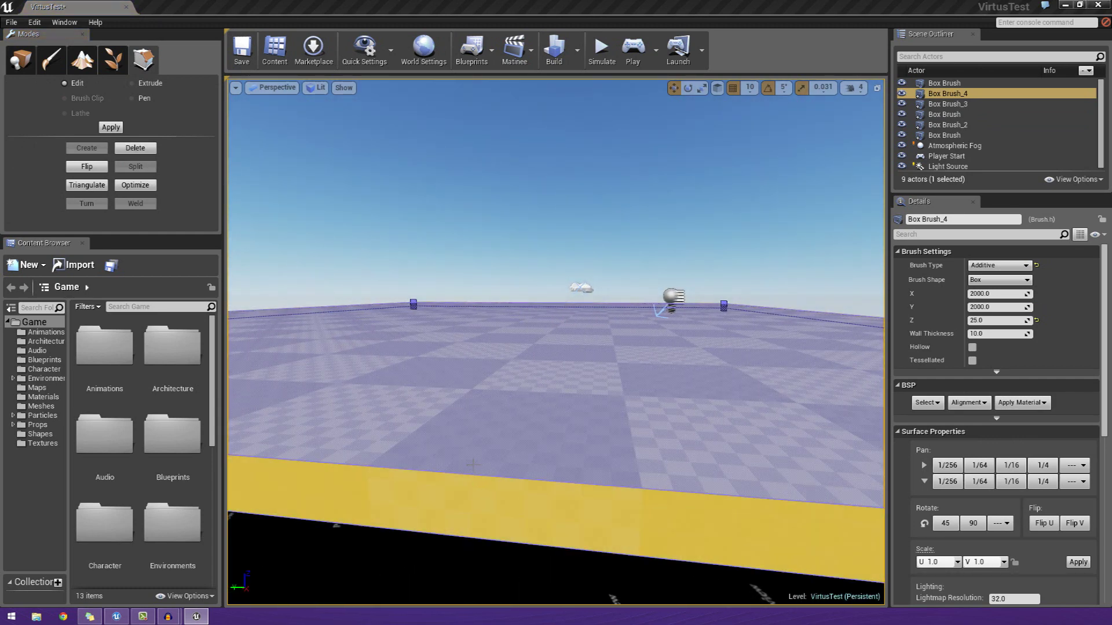
{"action": "left_click", "coordinate": [470, 465]}
{"action": "left_click", "coordinate": [436, 476]}
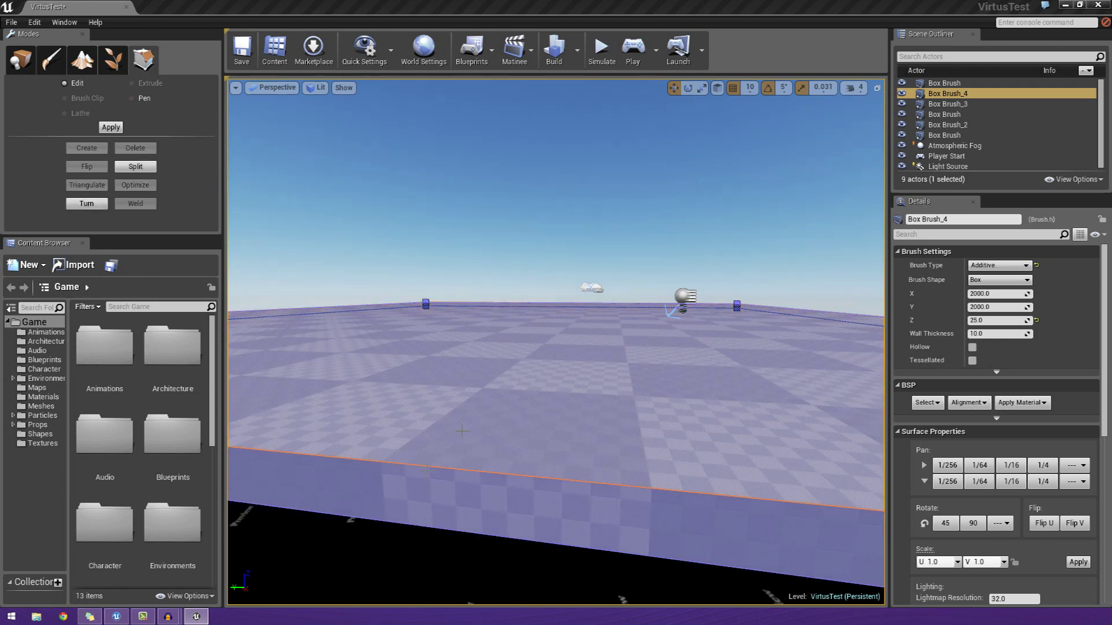
{"action": "key", "text": "s"}
{"action": "right_click_drag", "start_coordinate": [462, 431], "coordinate": [446, 413]}
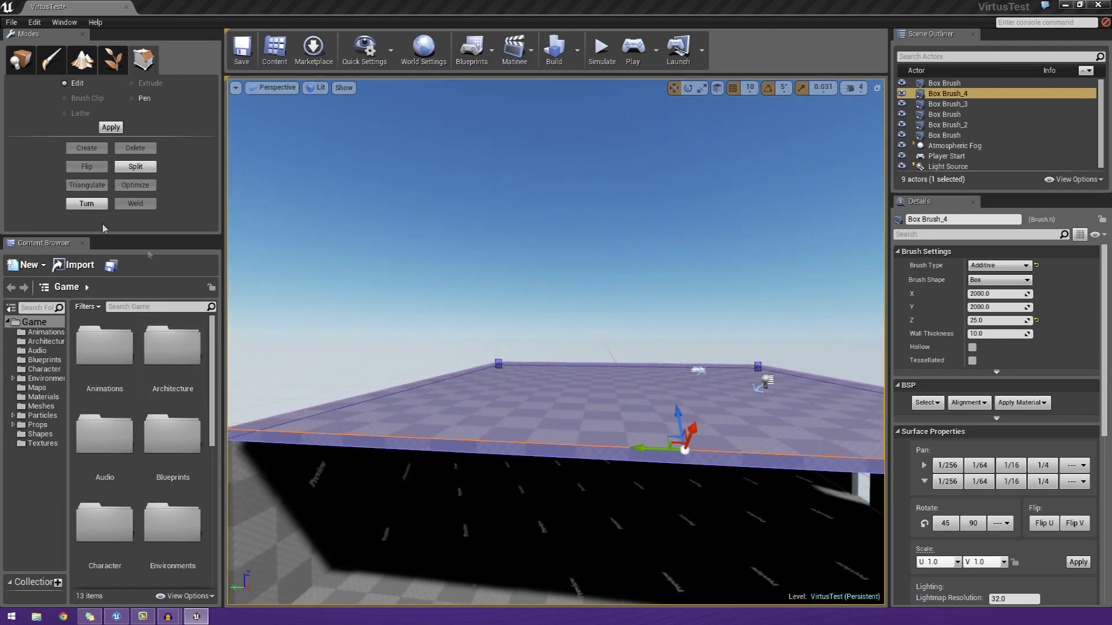
{"action": "left_click", "coordinate": [135, 166]}
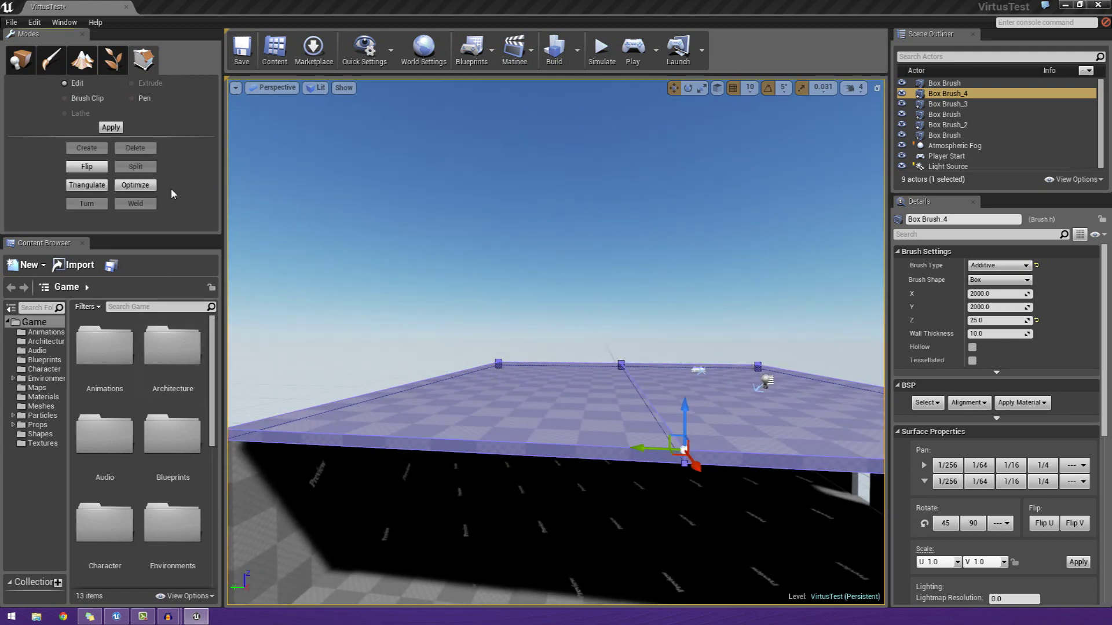
Raise the half of the split roof's top face that lies on the doorway wall's side
{"action": "left_click", "coordinate": [653, 415]}
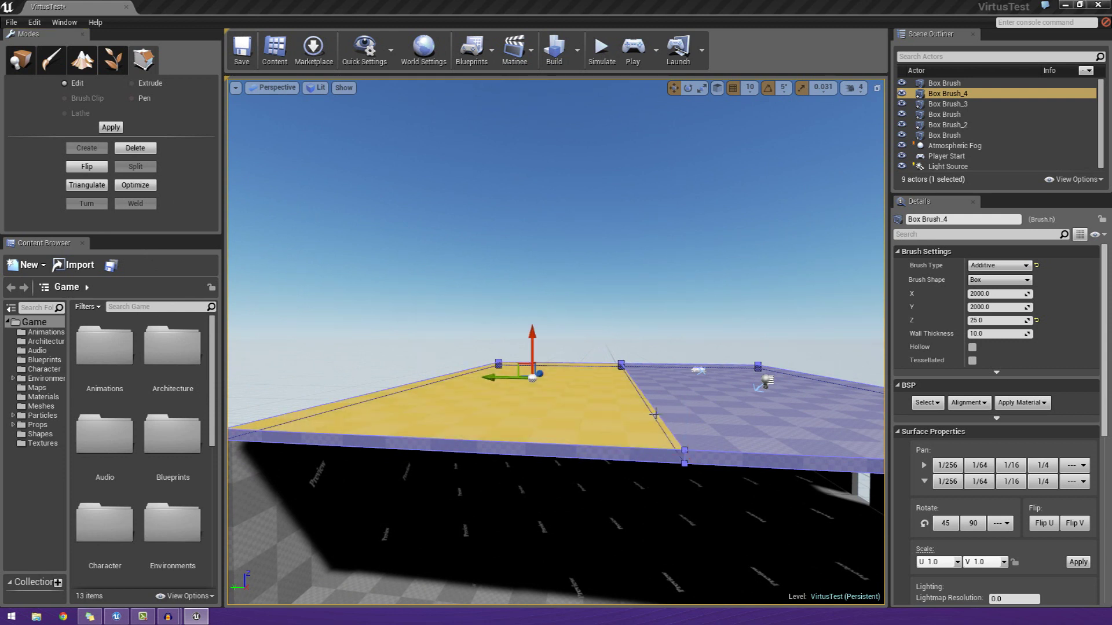
{"action": "left_click", "coordinate": [662, 413]}
{"action": "left_click", "coordinate": [654, 414]}
{"action": "left_click", "coordinate": [658, 409]}
{"action": "left_click", "coordinate": [652, 412]}
{"action": "left_click", "coordinate": [658, 408]}
{"action": "left_click_drag", "start_coordinate": [747, 349], "coordinate": [749, 277]}
Pull the roof's side face above the doorway wall outward to form an overhang
{"action": "mouse_move", "coordinate": [817, 276]}
{"action": "right_mouse_down"}
{"action": "mouse_move", "coordinate": [880, 269]}
{"action": "mouse_move", "coordinate": [839, 258]}
{"action": "right_mouse_up"}
{"action": "left_click", "coordinate": [610, 483]}
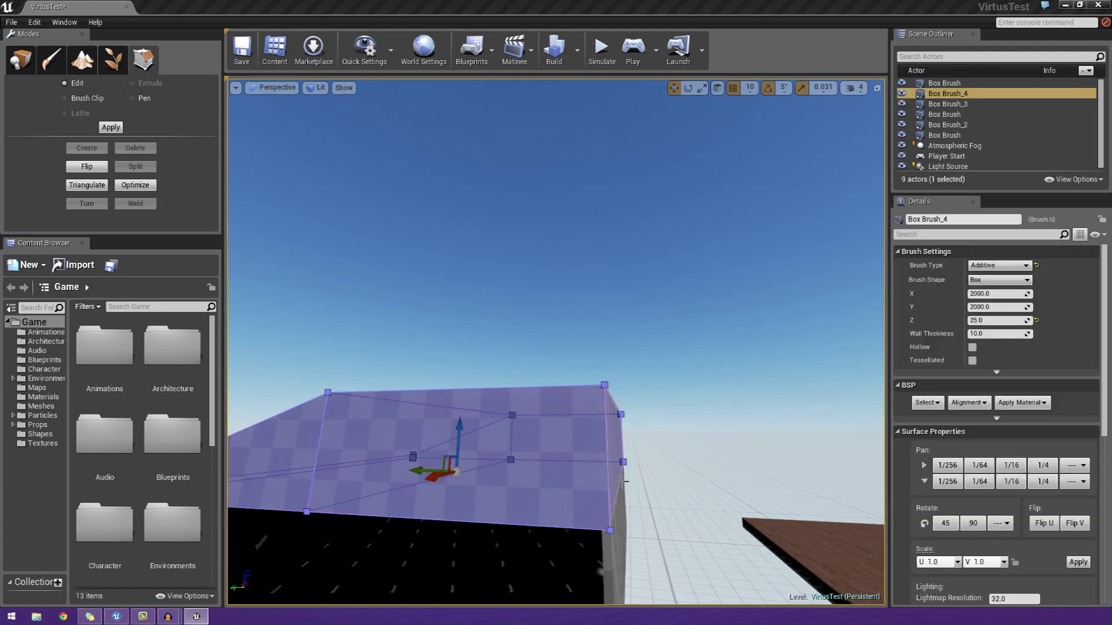
{"action": "right_click_drag", "start_coordinate": [622, 481], "coordinate": [556, 457]}
{"action": "left_click", "coordinate": [557, 457]}
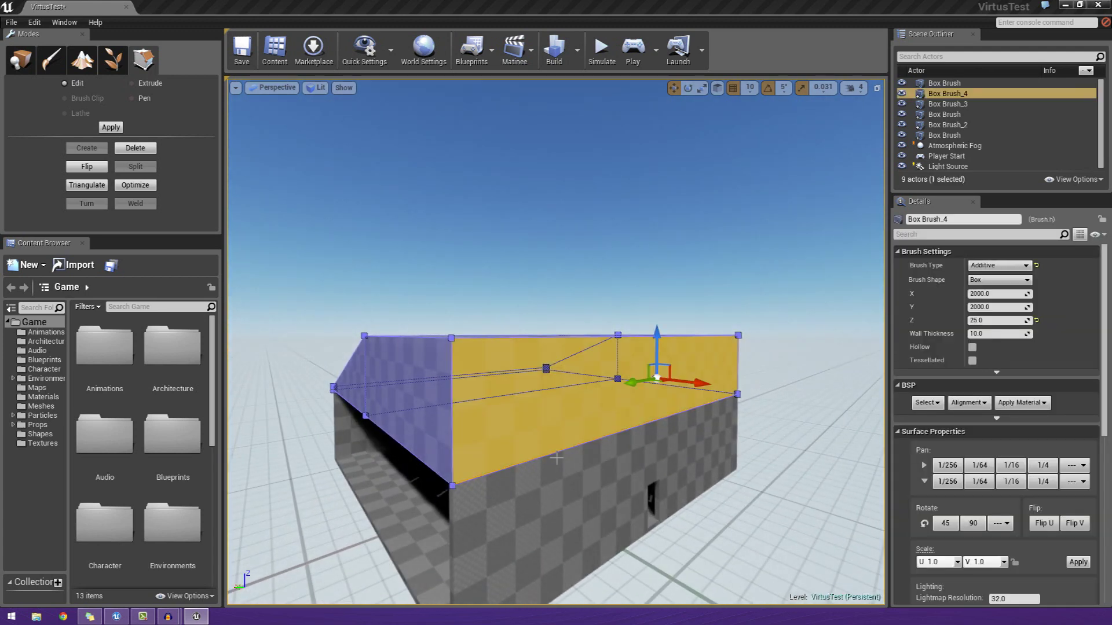
{"action": "right_click_drag", "start_coordinate": [682, 383], "coordinate": [697, 383]}
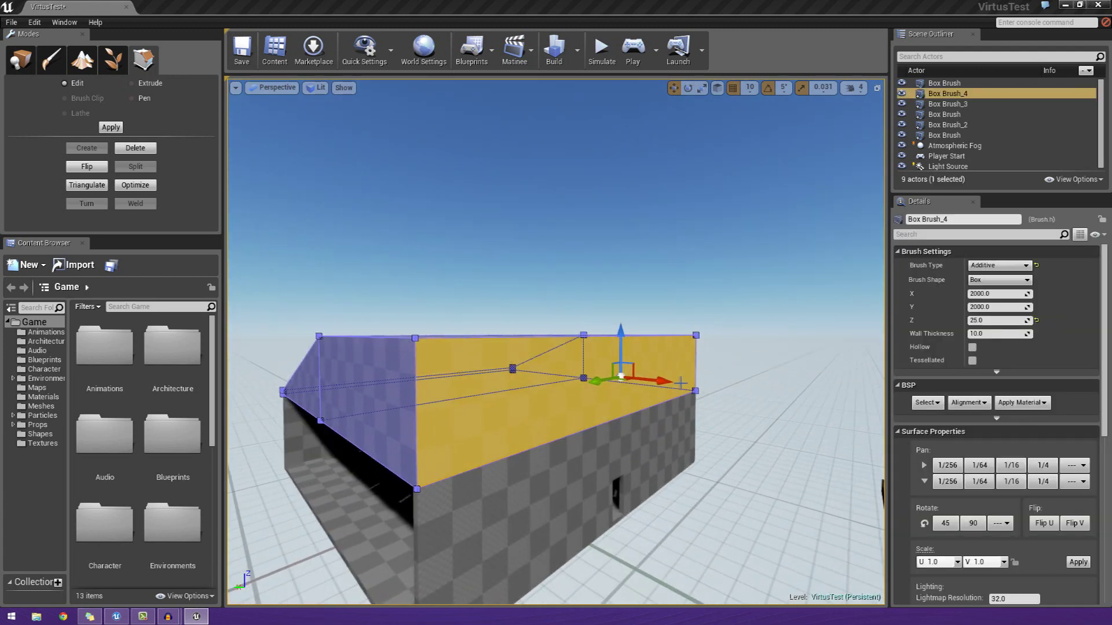
{"action": "mouse_move", "coordinate": [681, 382]}
{"action": "left_mouse_down"}
{"action": "mouse_move", "coordinate": [658, 387]}
{"action": "mouse_move", "coordinate": [692, 401]}
{"action": "left_mouse_up"}
{"action": "mouse_move", "coordinate": [691, 400]}
{"action": "right_mouse_down"}
{"action": "mouse_move", "coordinate": [767, 425]}
{"action": "mouse_move", "coordinate": [510, 418]}
{"action": "mouse_move", "coordinate": [721, 407]}
{"action": "right_mouse_up"}
{"action": "left_click_drag", "start_coordinate": [576, 405], "coordinate": [630, 409]}
{"action": "mouse_move", "coordinate": [568, 354]}
{"action": "right_mouse_down"}
{"action": "mouse_move", "coordinate": [631, 359]}
{"action": "mouse_move", "coordinate": [547, 342]}
{"action": "right_mouse_up"}
Inspect the two side wall brushes in geometry editing, then clear the selection near the wooden platforms
{"action": "left_click", "coordinate": [517, 448]}
{"action": "left_click", "coordinate": [469, 428]}
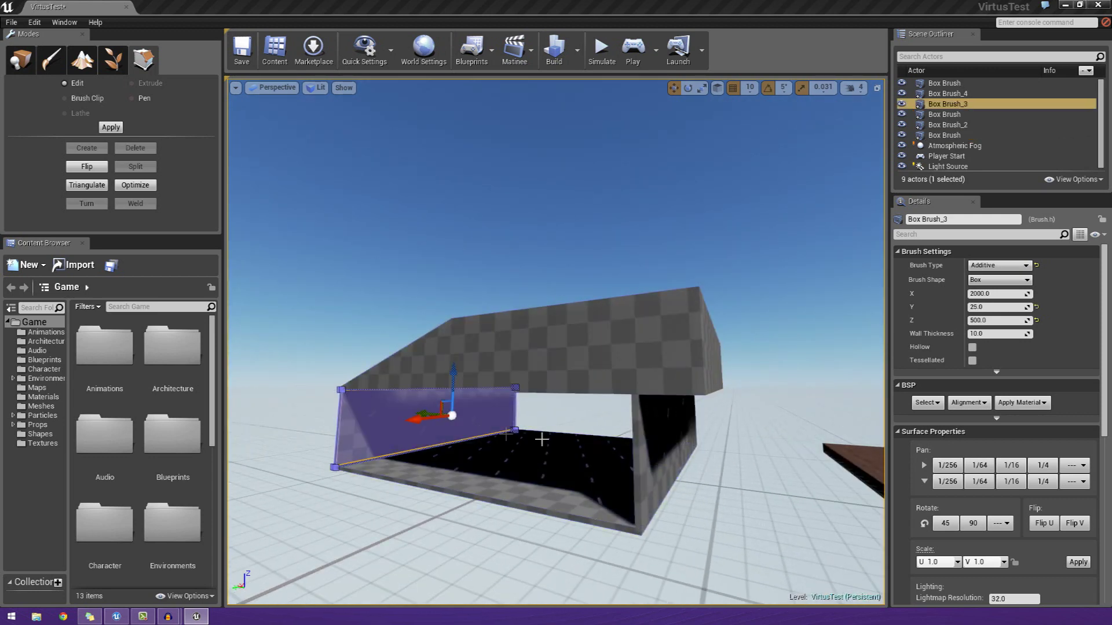
{"action": "left_click", "coordinate": [655, 459]}
{"action": "right_click_drag", "start_coordinate": [655, 459], "coordinate": [822, 457]}
{"action": "mouse_move", "coordinate": [710, 473]}
{"action": "left_mouse_down"}
{"action": "mouse_move", "coordinate": [719, 368]}
{"action": "mouse_move", "coordinate": [571, 355]}
{"action": "mouse_move", "coordinate": [620, 273]}
{"action": "mouse_move", "coordinate": [628, 220]}
{"action": "mouse_move", "coordinate": [516, 231]}
{"action": "mouse_move", "coordinate": [372, 198]}
{"action": "mouse_move", "coordinate": [413, 259]}
{"action": "mouse_move", "coordinate": [440, 261]}
{"action": "left_mouse_up"}
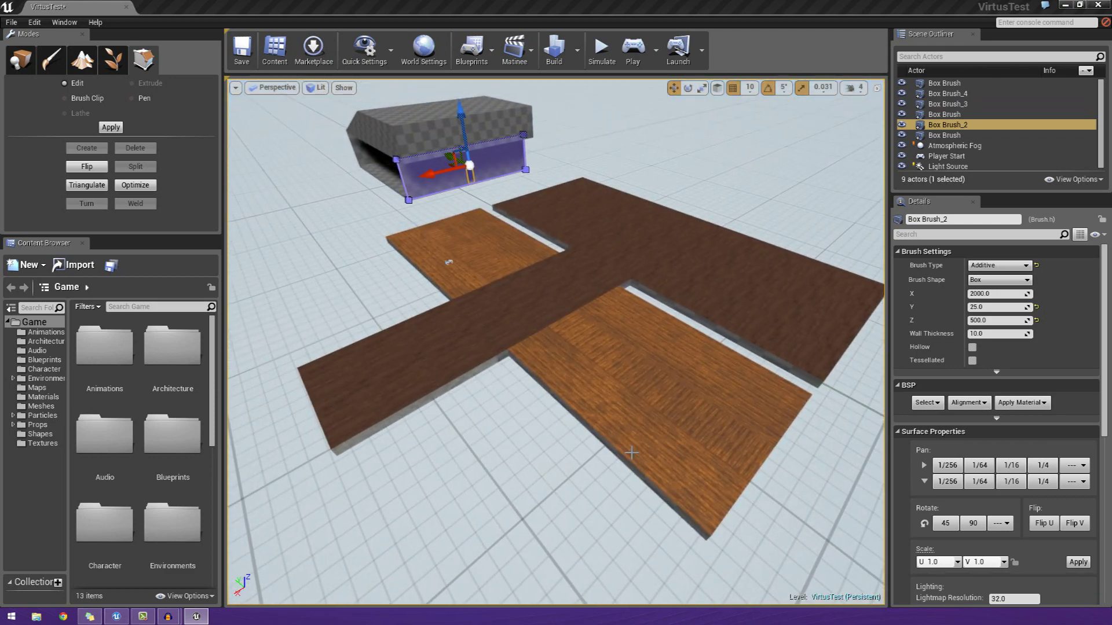
{"action": "left_click", "coordinate": [448, 262]}
{"action": "key", "text": "Escape"}
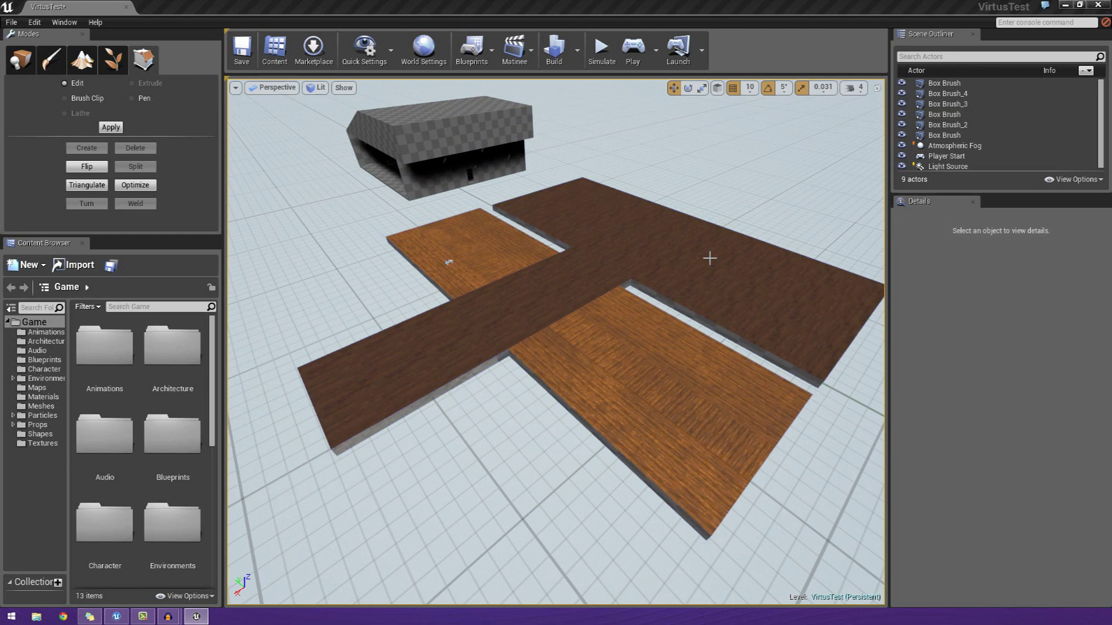
Examine the split faces of the cross-shaped wooden platform brush and compare it with the building
{"action": "left_click", "coordinate": [660, 275]}
{"action": "left_click", "coordinate": [489, 399]}
{"action": "left_click", "coordinate": [427, 355]}
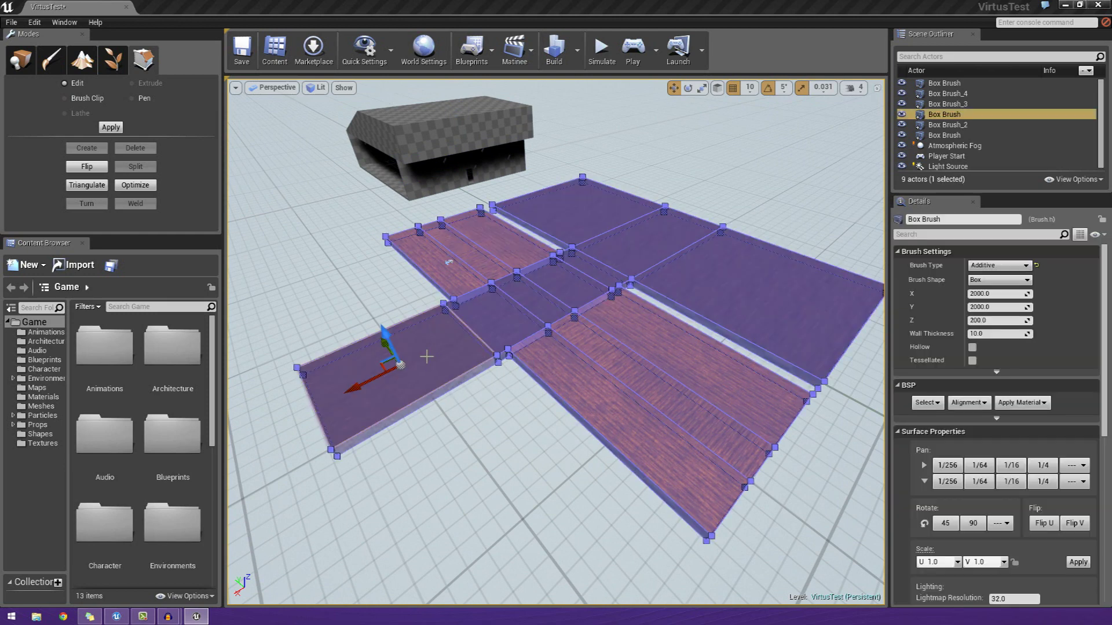
{"action": "left_click", "coordinate": [499, 321]}
{"action": "left_click_drag", "start_coordinate": [532, 302], "coordinate": [602, 285]}
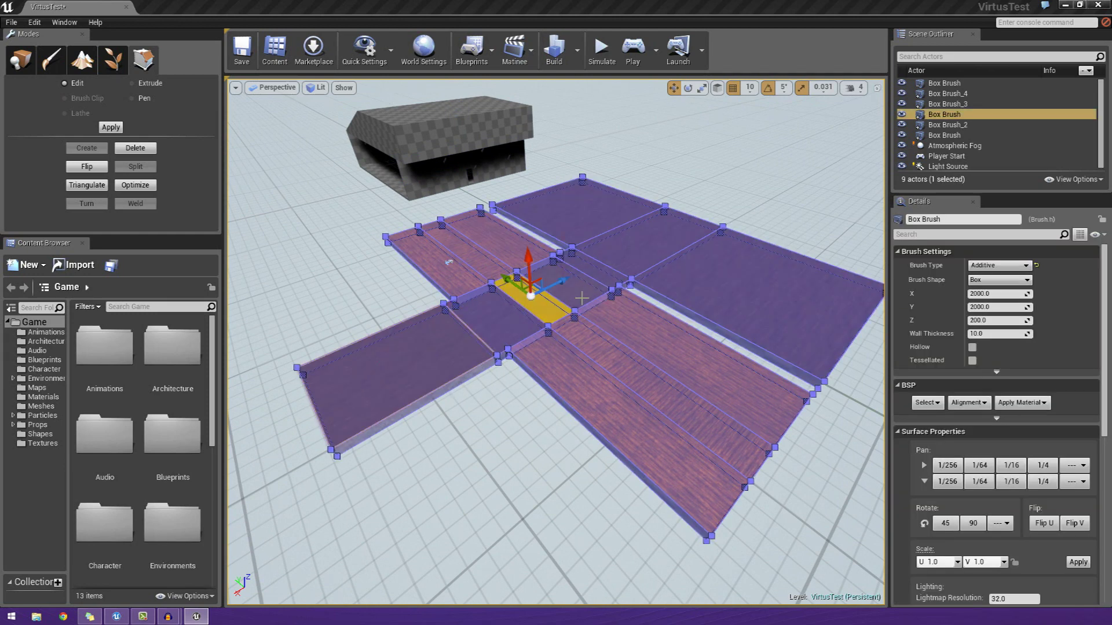
{"action": "left_click", "coordinate": [640, 276]}
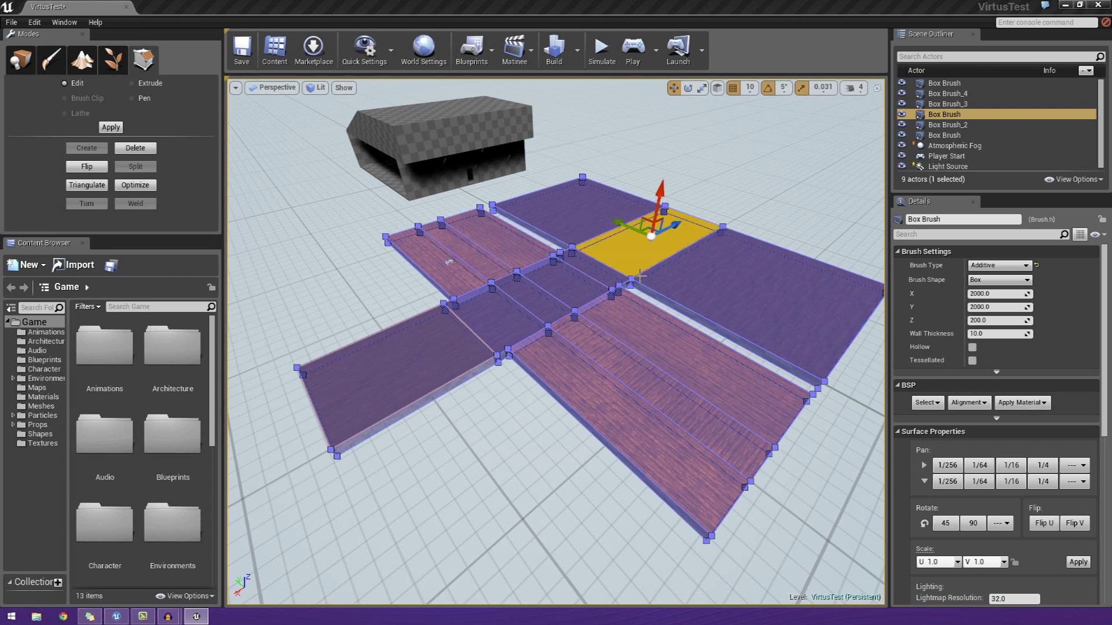
{"action": "left_click", "coordinate": [799, 470]}
{"action": "key", "text": "w"}
{"action": "mouse_move", "coordinate": [783, 462]}
{"action": "right_mouse_down"}
{"action": "mouse_move", "coordinate": [822, 443]}
{"action": "mouse_move", "coordinate": [771, 405]}
{"action": "mouse_move", "coordinate": [767, 379]}
{"action": "mouse_move", "coordinate": [822, 325]}
{"action": "mouse_move", "coordinate": [779, 342]}
{"action": "mouse_move", "coordinate": [747, 336]}
{"action": "right_mouse_up"}
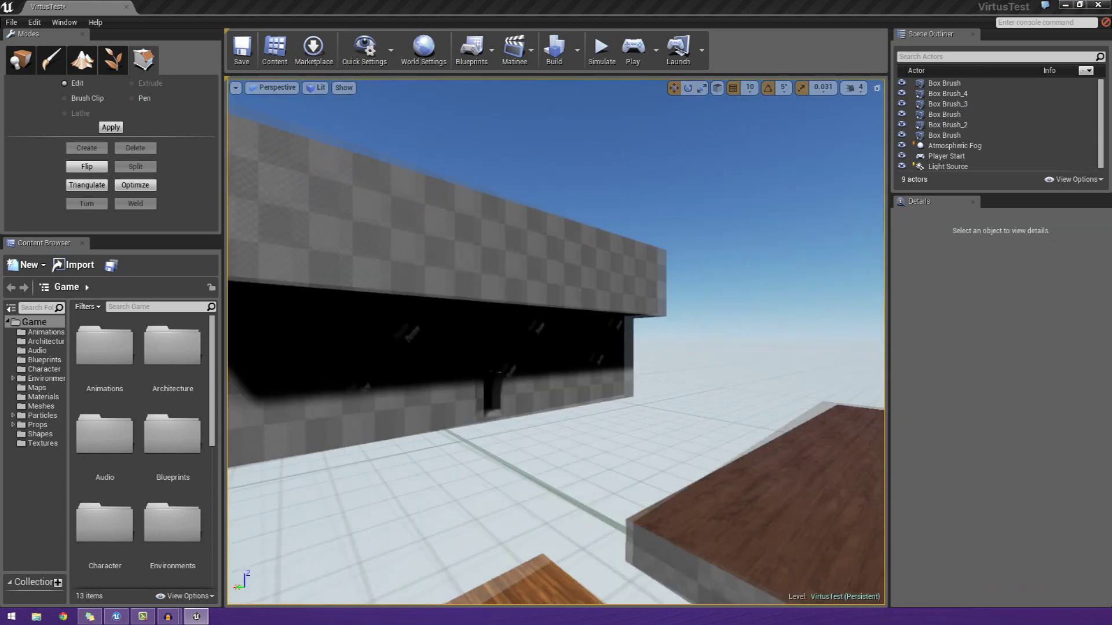
{"action": "right_click_drag", "start_coordinate": [805, 397], "coordinate": [835, 416]}
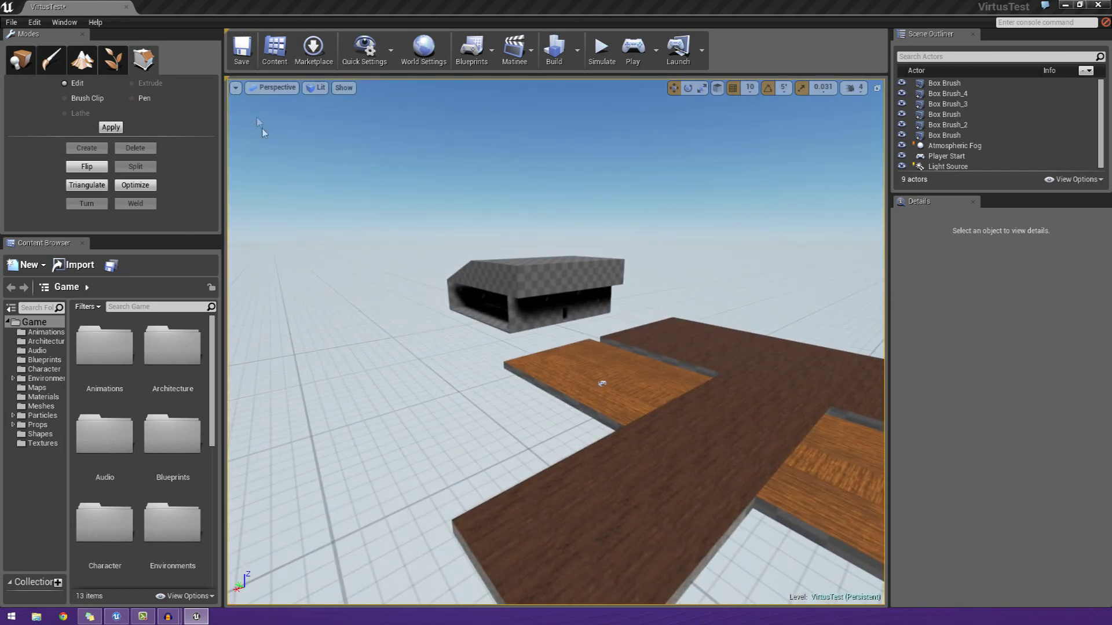
Reload the VirtusTest.umap map without saving the changes
{"action": "left_click", "coordinate": [11, 22]}
{"action": "left_click", "coordinate": [32, 58]}
{"action": "key", "text": "ctrl+o"}
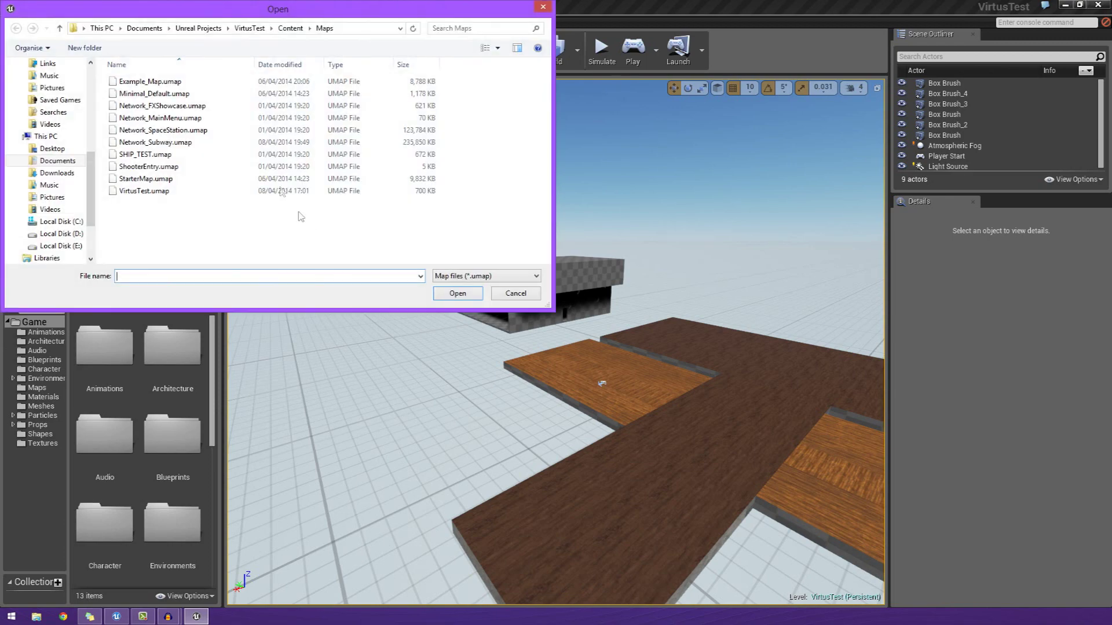
{"action": "double_click", "coordinate": [214, 191]}
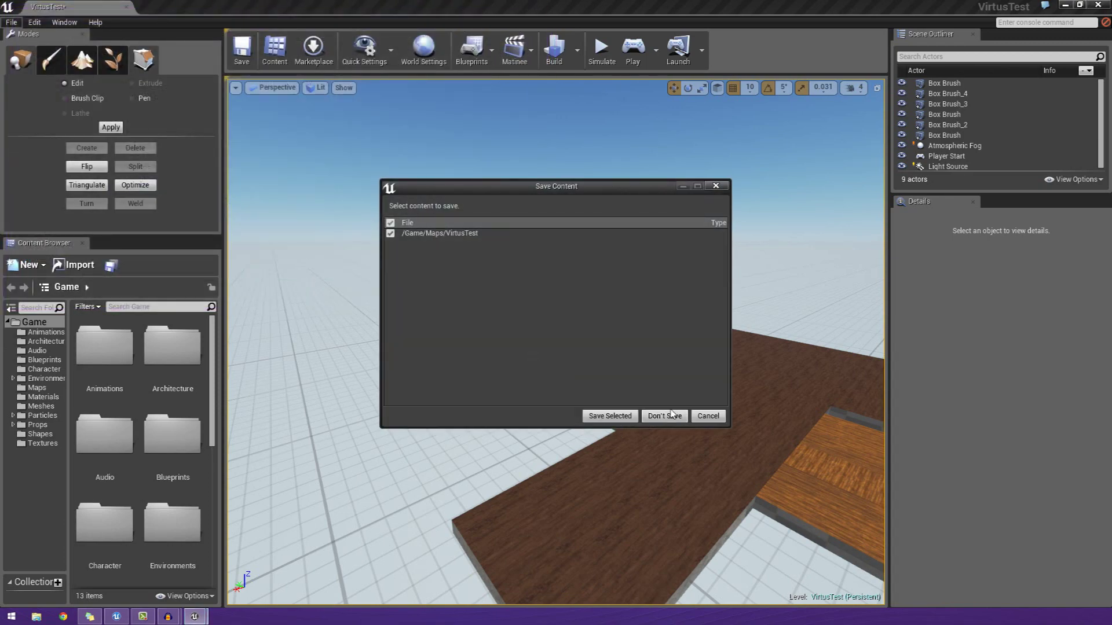
{"action": "left_click", "coordinate": [664, 416]}
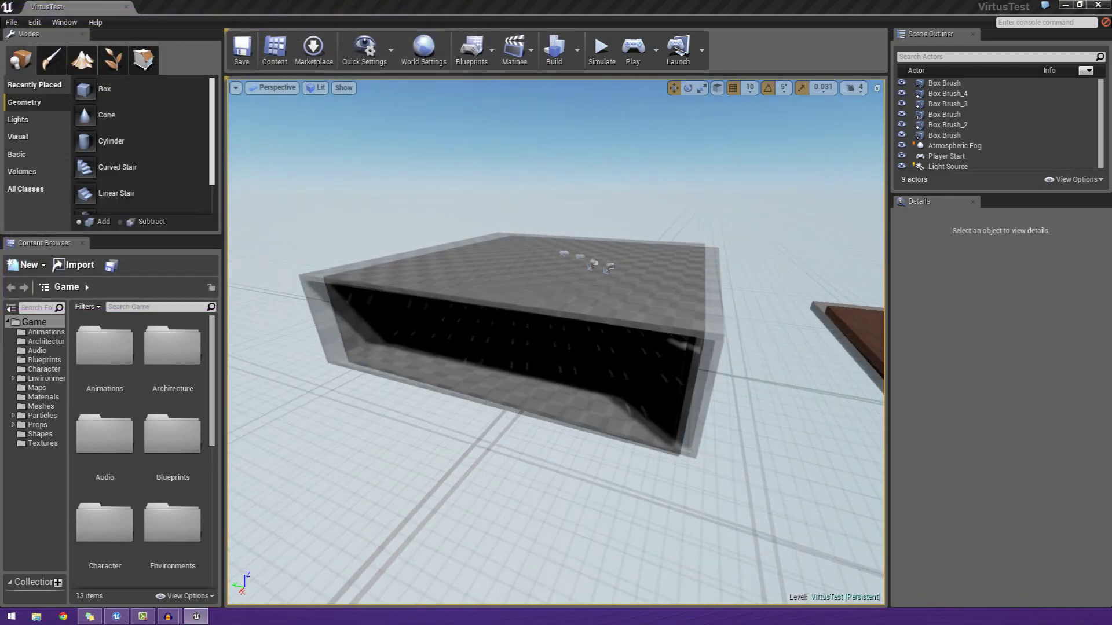
Delete the roof box brush from the building
{"action": "left_click", "coordinate": [574, 323]}
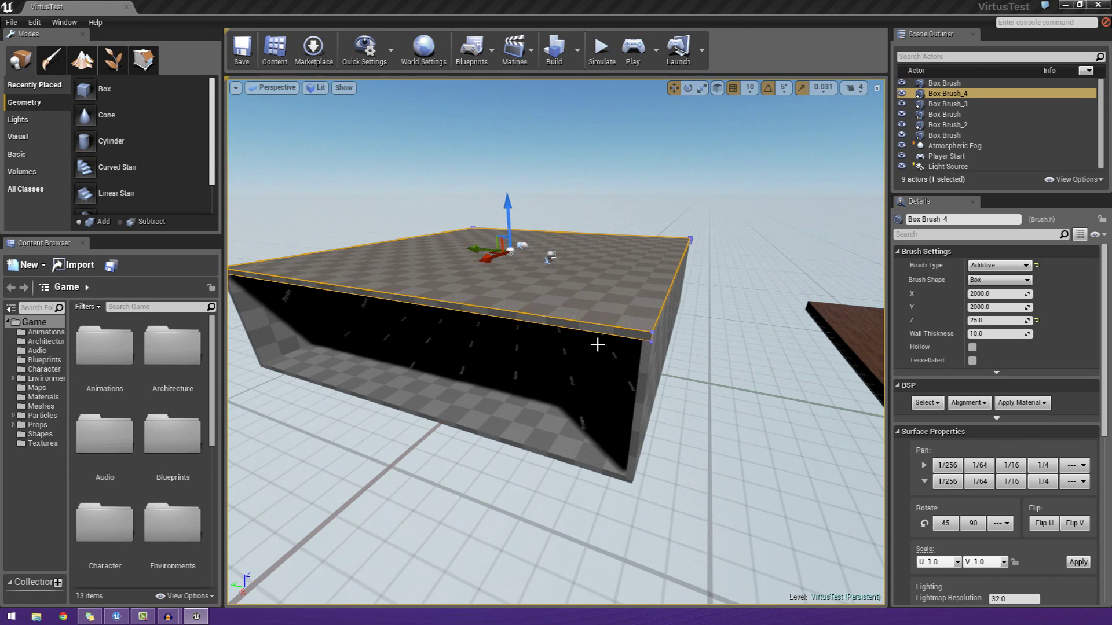
{"action": "key", "text": "Delete"}
{"action": "mouse_move", "coordinate": [534, 415]}
{"action": "right_mouse_down"}
{"action": "mouse_move", "coordinate": [498, 416]}
{"action": "mouse_move", "coordinate": [585, 405]}
{"action": "mouse_move", "coordinate": [548, 391]}
{"action": "right_mouse_up"}
{"action": "left_click", "coordinate": [534, 414]}
Place an additive box brush over the room's floor and raise it well above the walls
{"action": "mouse_move", "coordinate": [105, 89]}
{"action": "left_mouse_down"}
{"action": "mouse_move", "coordinate": [590, 367]}
{"action": "mouse_move", "coordinate": [616, 369]}
{"action": "left_mouse_up"}
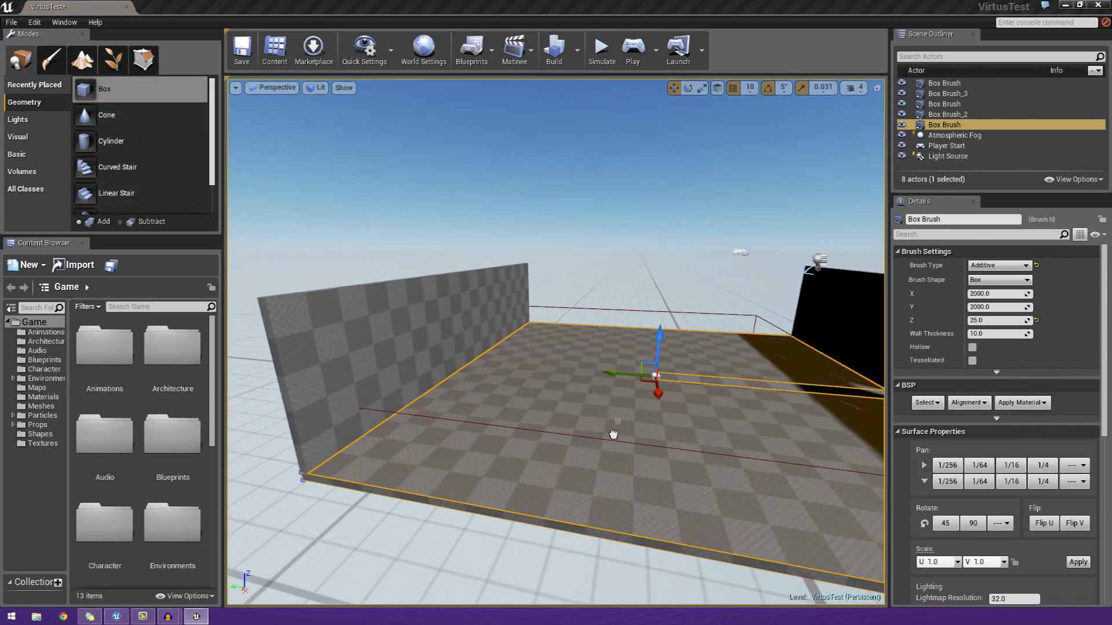
{"action": "left_click_drag", "start_coordinate": [606, 448], "coordinate": [606, 447]}
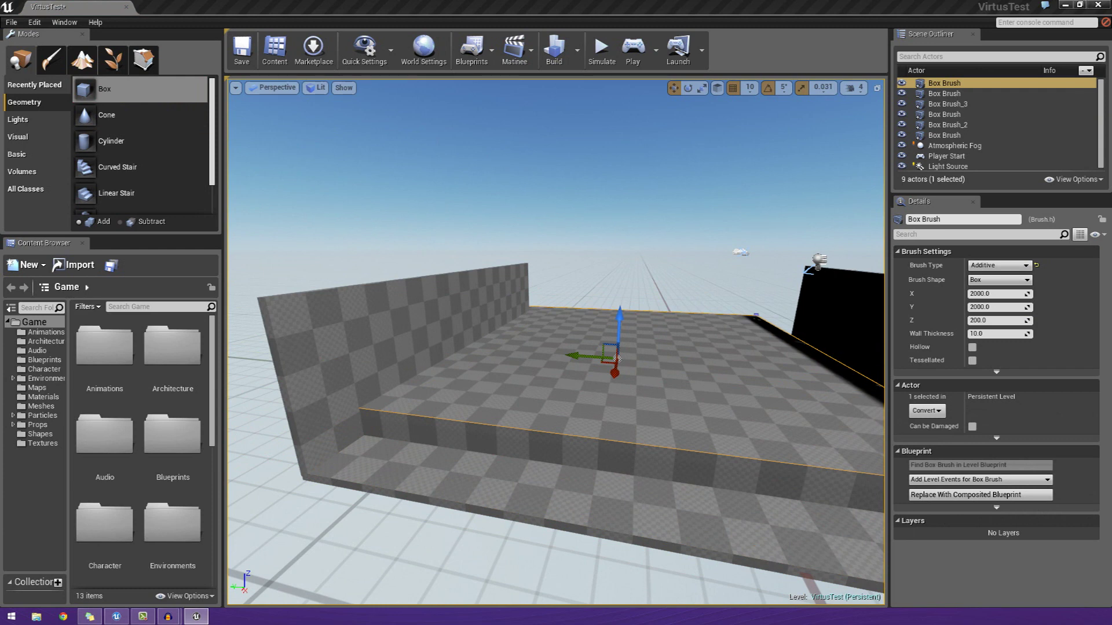
{"action": "left_click", "coordinate": [631, 438]}
{"action": "mouse_move", "coordinate": [621, 336]}
{"action": "left_mouse_down"}
{"action": "mouse_move", "coordinate": [622, 223]}
{"action": "mouse_move", "coordinate": [662, 103]}
{"action": "left_mouse_up"}
{"action": "mouse_move", "coordinate": [810, 185]}
{"action": "right_mouse_down"}
{"action": "mouse_move", "coordinate": [776, 188]}
{"action": "mouse_move", "coordinate": [773, 139]}
{"action": "mouse_move", "coordinate": [822, 110]}
{"action": "right_mouse_up"}
{"action": "right_click_drag", "start_coordinate": [685, 126], "coordinate": [685, 127]}
{"action": "right_click_drag", "start_coordinate": [747, 226], "coordinate": [747, 226]}
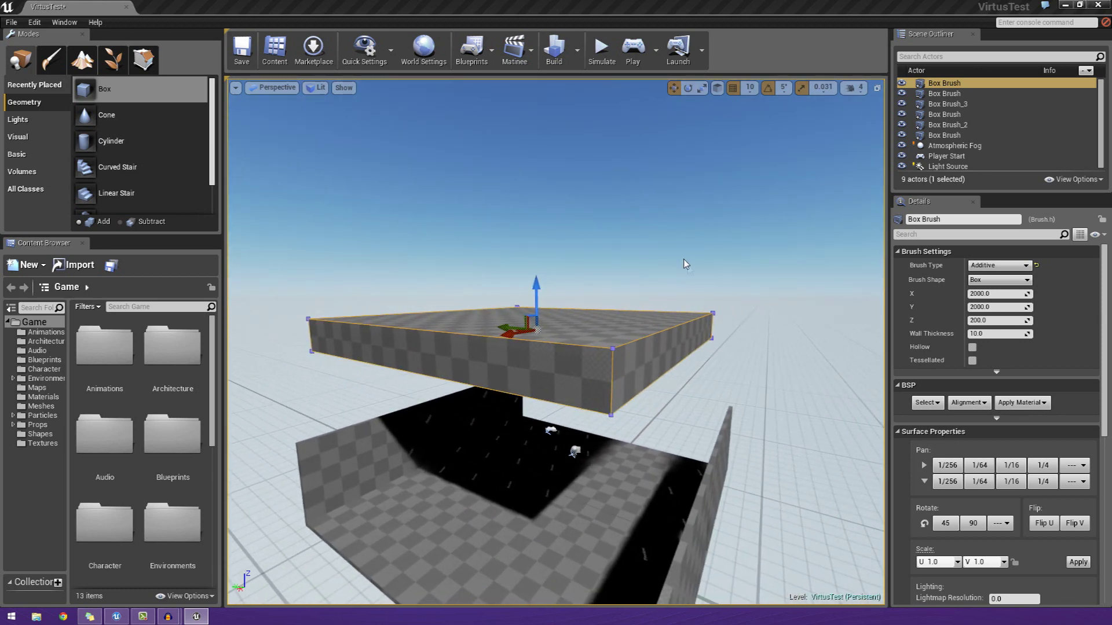
Switch to geometry editing for the raised box brush and select its top face, then its short end face
{"action": "left_click", "coordinate": [144, 57]}
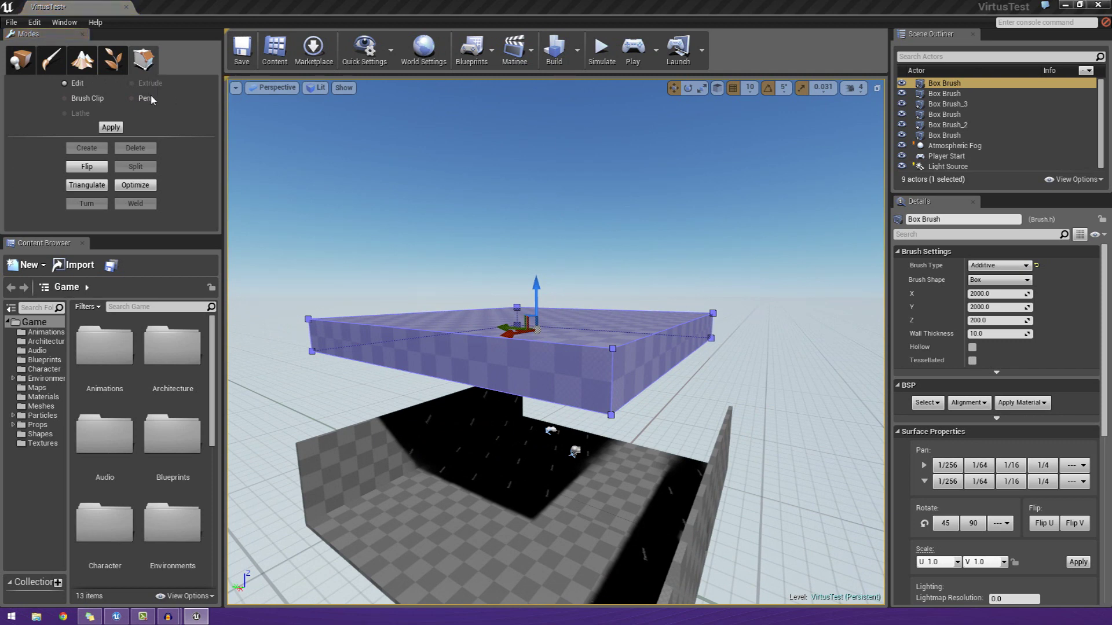
{"action": "mouse_move", "coordinate": [614, 347]}
{"action": "right_mouse_down"}
{"action": "mouse_move", "coordinate": [591, 349]}
{"action": "mouse_move", "coordinate": [614, 345]}
{"action": "mouse_move", "coordinate": [554, 409]}
{"action": "right_mouse_up"}
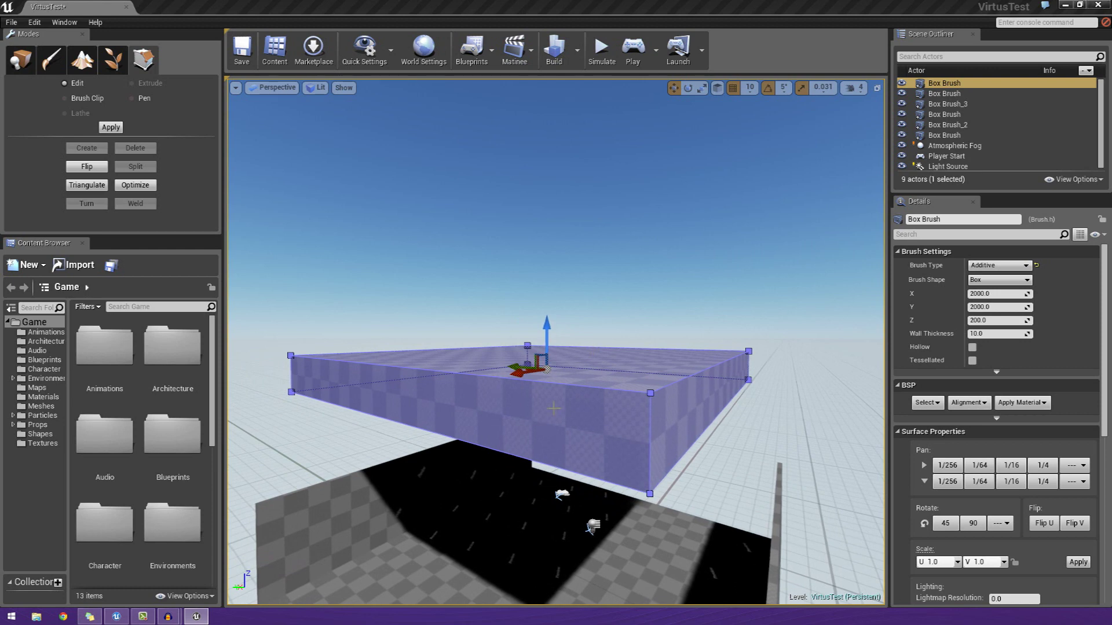
{"action": "left_click", "coordinate": [590, 396]}
{"action": "left_click", "coordinate": [603, 374]}
{"action": "left_click", "coordinate": [604, 378]}
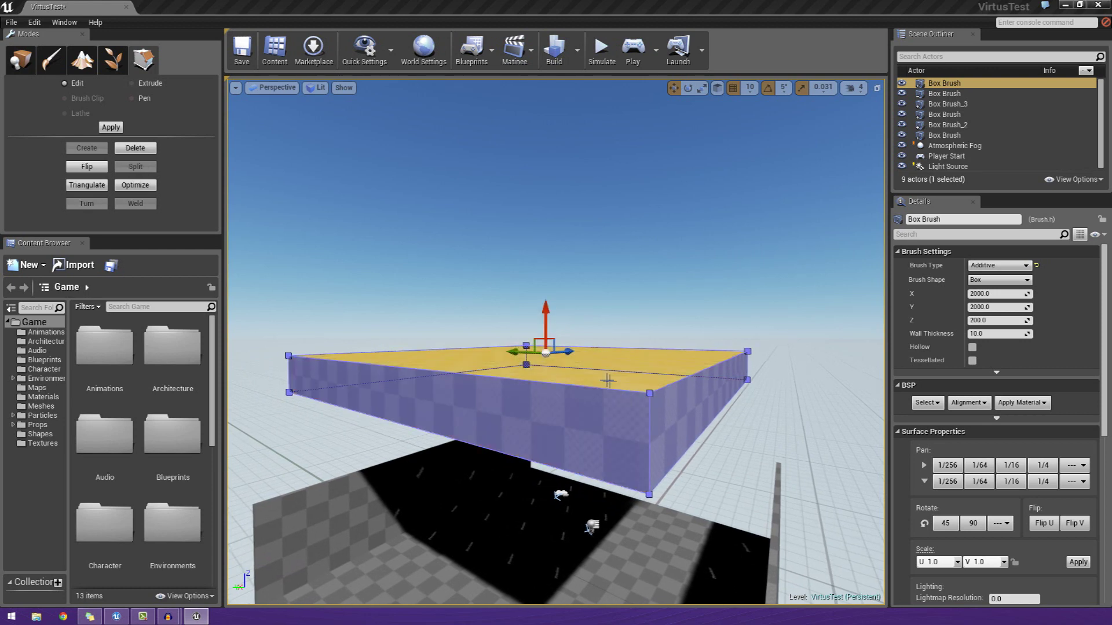
{"action": "left_click", "coordinate": [743, 428]}
{"action": "left_click", "coordinate": [681, 402]}
{"action": "left_click", "coordinate": [681, 401]}
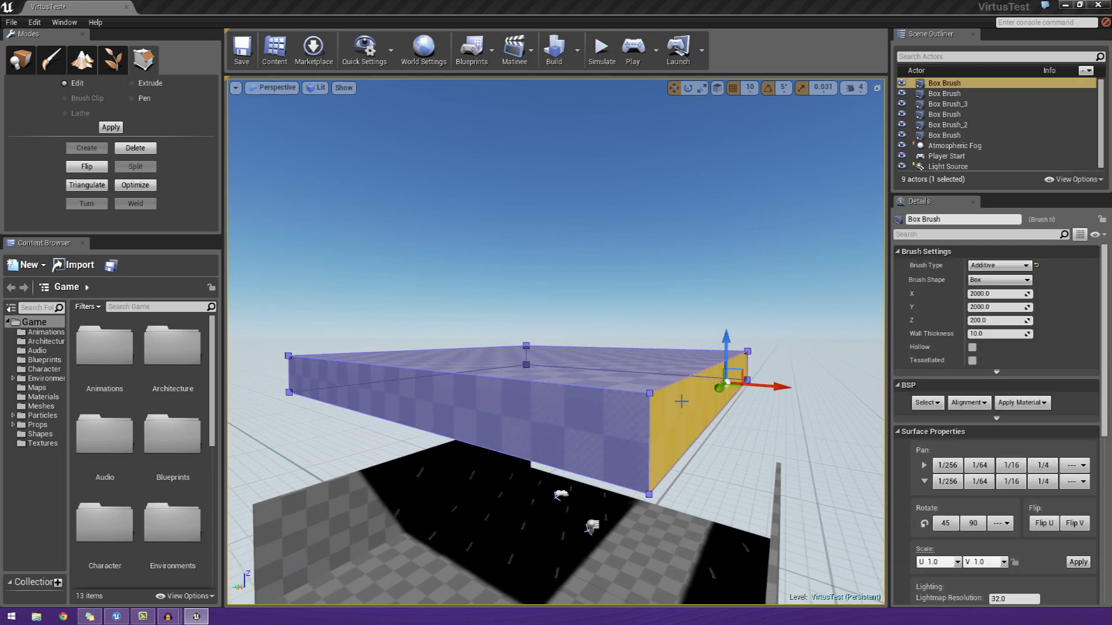
Select the brush's long front face, an edge, and its near upper corner vertex to examine the editable elements
{"action": "left_click", "coordinate": [596, 402]}
{"action": "left_click", "coordinate": [666, 431]}
{"action": "left_click", "coordinate": [629, 434]}
{"action": "left_click", "coordinate": [668, 432]}
{"action": "left_click", "coordinate": [648, 429]}
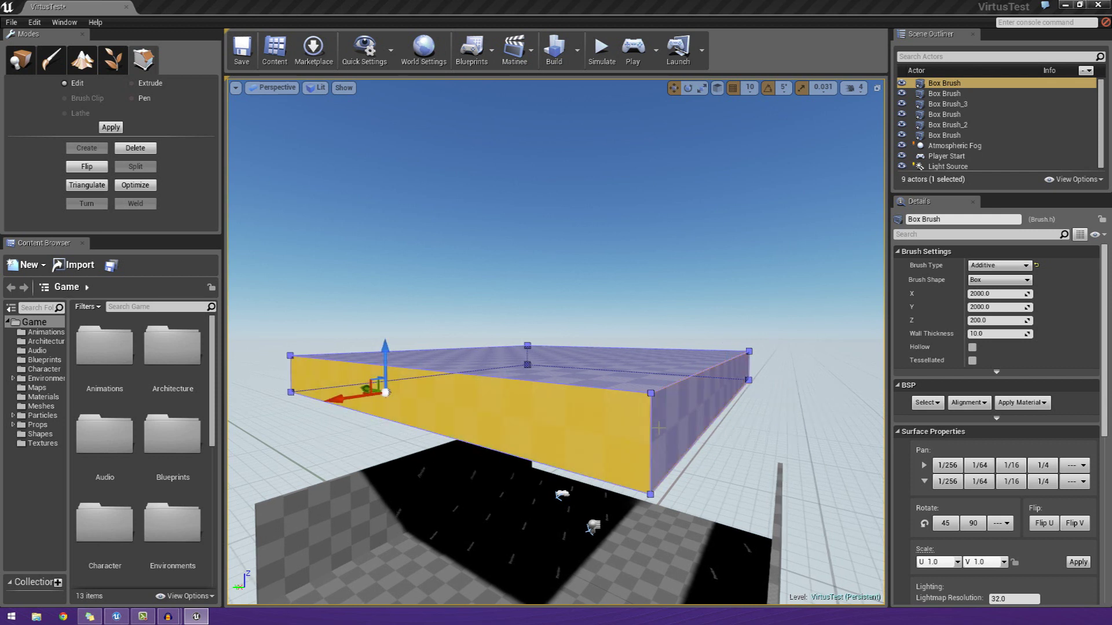
{"action": "left_click", "coordinate": [660, 417]}
{"action": "left_click", "coordinate": [652, 395]}
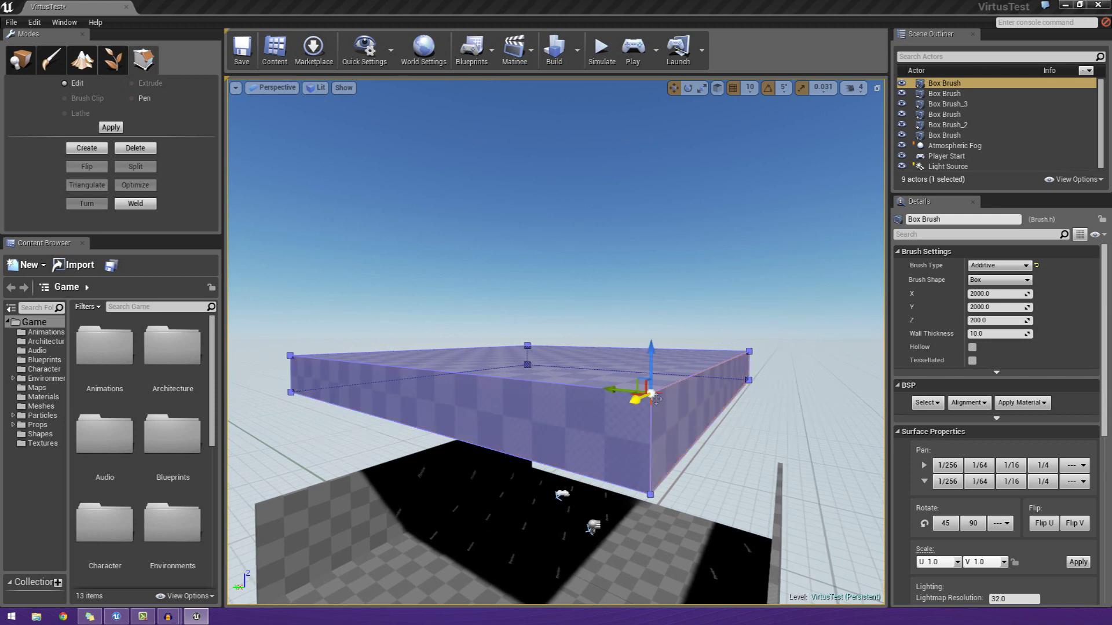
{"action": "mouse_move", "coordinate": [707, 419]}
{"action": "right_mouse_down"}
{"action": "mouse_move", "coordinate": [527, 403]}
{"action": "mouse_move", "coordinate": [429, 458]}
{"action": "right_mouse_up"}
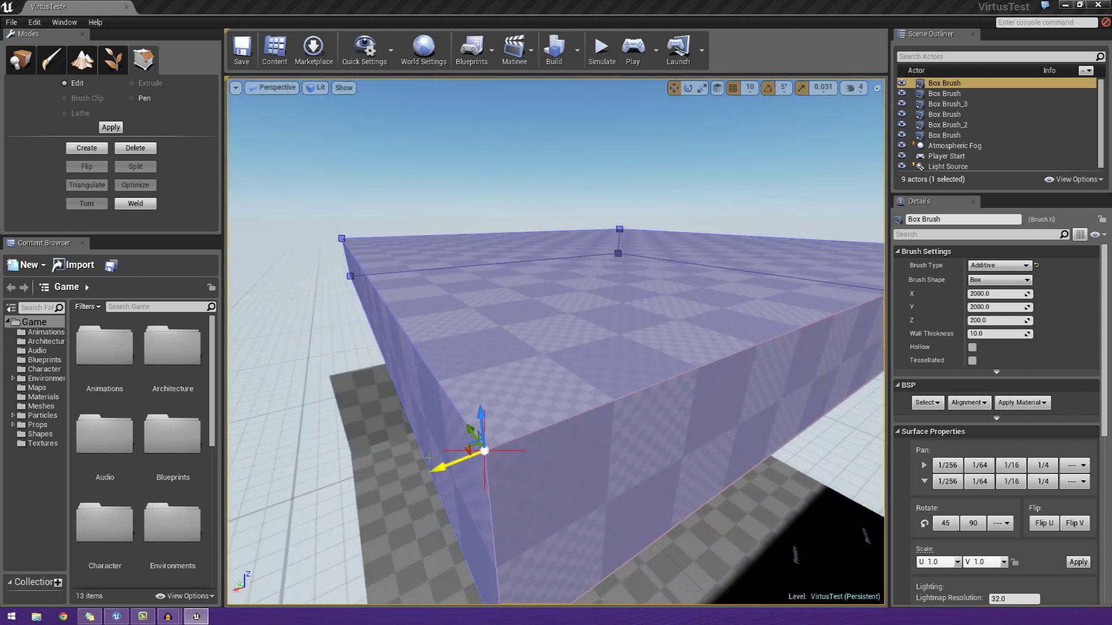
{"action": "mouse_move", "coordinate": [624, 375]}
{"action": "right_mouse_down"}
{"action": "mouse_move", "coordinate": [625, 355]}
{"action": "mouse_move", "coordinate": [611, 353]}
{"action": "mouse_move", "coordinate": [623, 375]}
{"action": "right_mouse_up"}
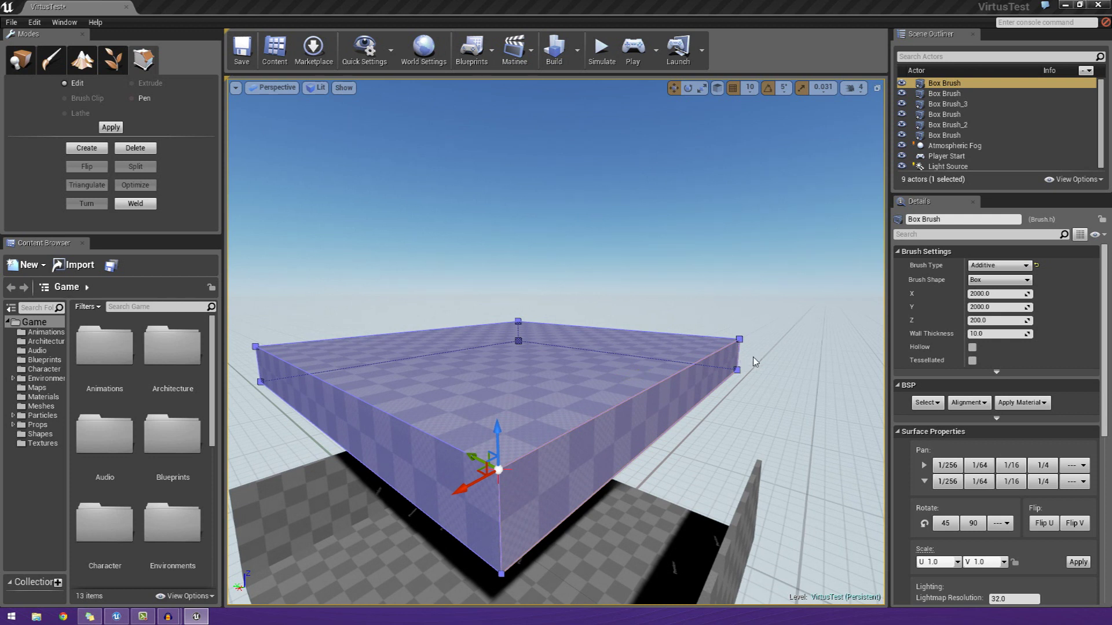
Slide the brush's top face sideways to slant its sides, undo the move, and reselect the top face
{"action": "left_click", "coordinate": [700, 395]}
{"action": "left_click", "coordinate": [668, 383]}
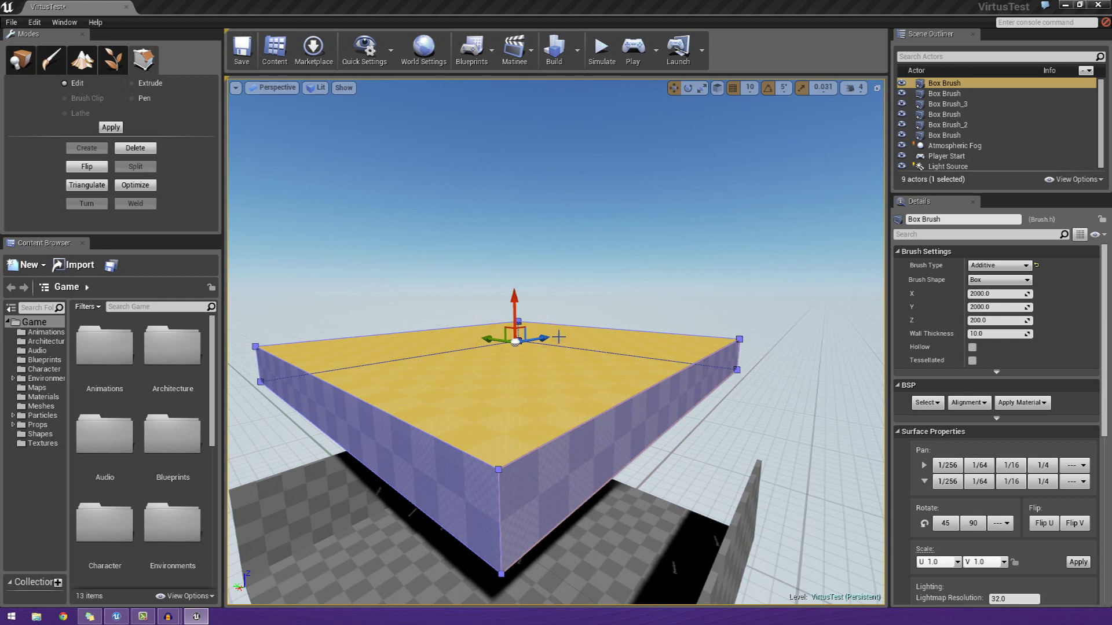
{"action": "left_click_drag", "start_coordinate": [559, 336], "coordinate": [505, 356]}
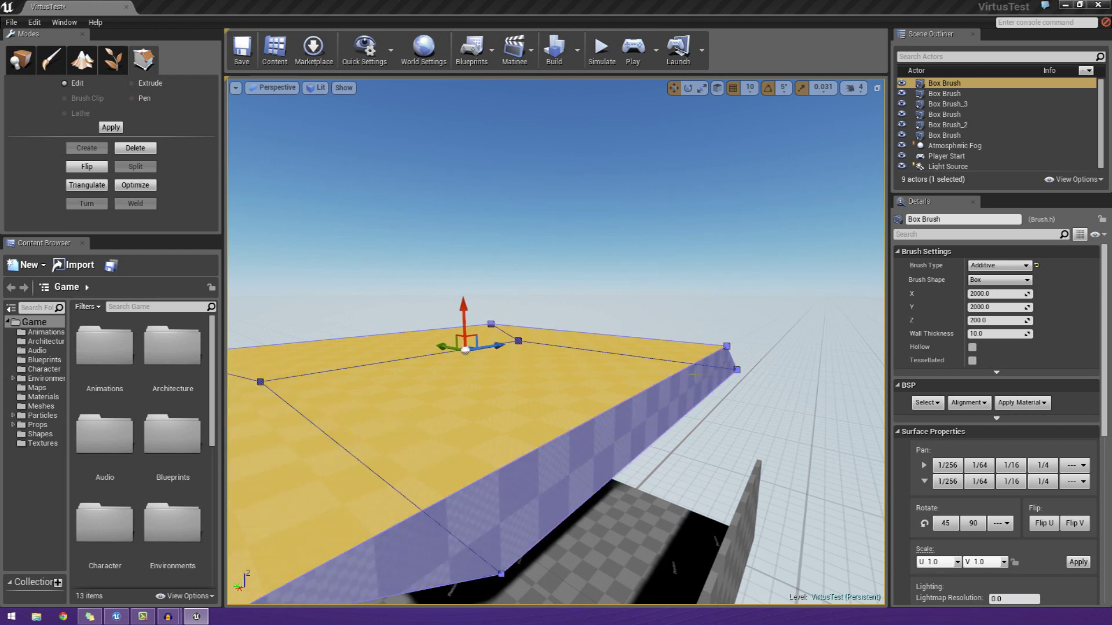
{"action": "mouse_move", "coordinate": [504, 356]}
{"action": "right_mouse_down"}
{"action": "mouse_move", "coordinate": [429, 368]}
{"action": "mouse_move", "coordinate": [406, 362]}
{"action": "mouse_move", "coordinate": [405, 336]}
{"action": "right_mouse_up"}
{"action": "mouse_move", "coordinate": [670, 392]}
{"action": "right_mouse_down"}
{"action": "mouse_move", "coordinate": [657, 394]}
{"action": "mouse_move", "coordinate": [715, 387]}
{"action": "mouse_move", "coordinate": [660, 400]}
{"action": "mouse_move", "coordinate": [682, 398]}
{"action": "right_mouse_up"}
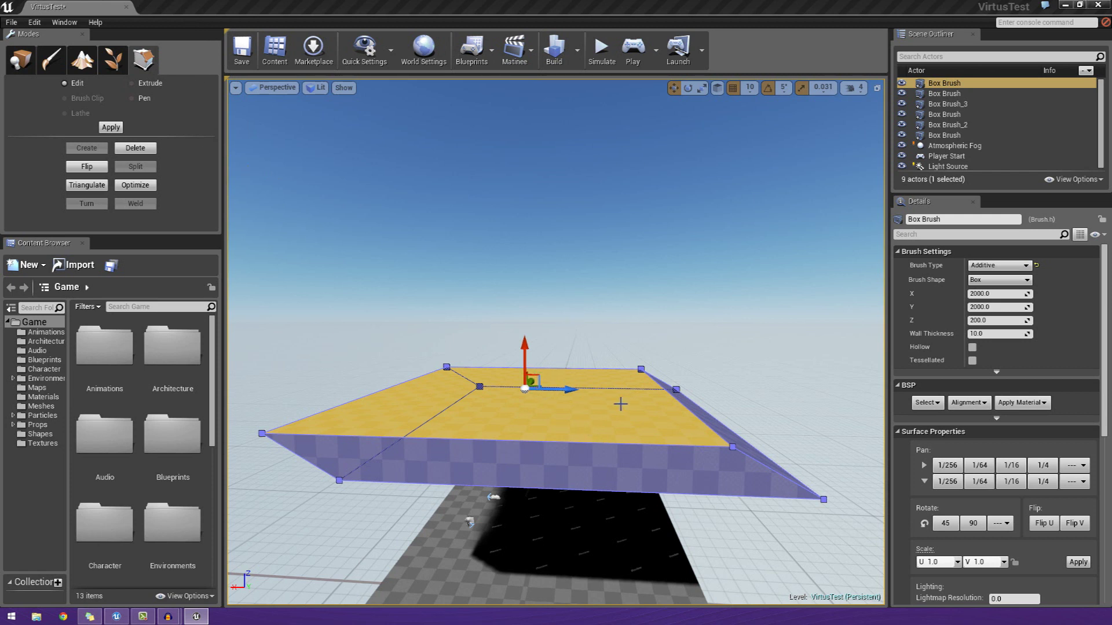
{"action": "key", "text": "ctrl+z"}
{"action": "right_click", "coordinate": [636, 472]}
{"action": "left_click", "coordinate": [560, 439]}
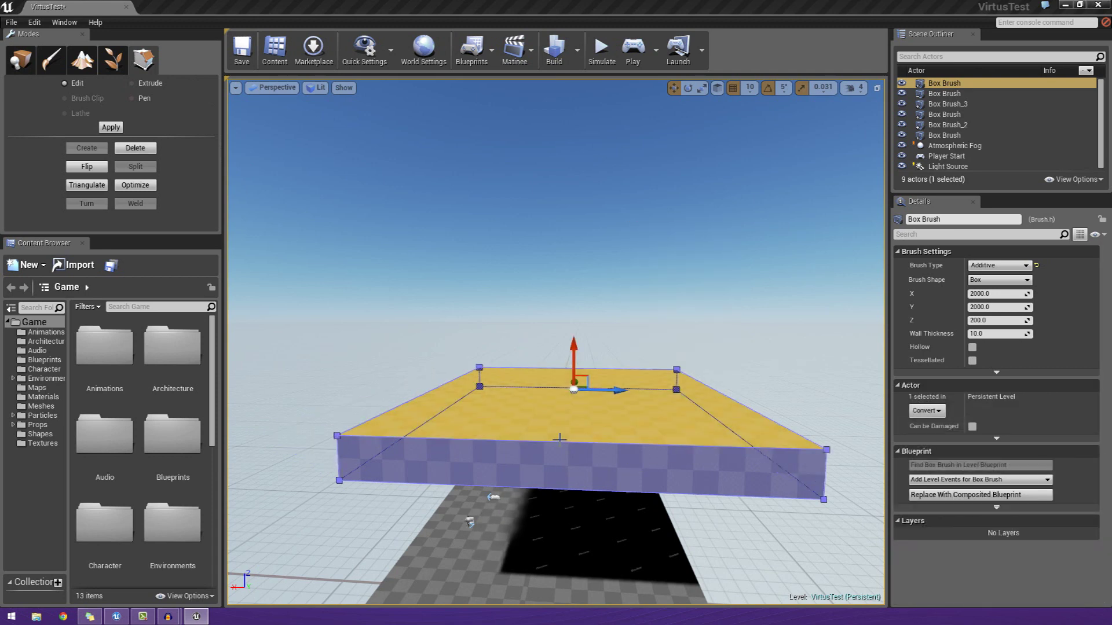
Slide the top face along the other horizontal axis, inspect the slanted overhang from both sides, and undo the move
{"action": "mouse_move", "coordinate": [560, 438]}
{"action": "right_mouse_down"}
{"action": "mouse_move", "coordinate": [564, 429]}
{"action": "mouse_move", "coordinate": [614, 455]}
{"action": "mouse_move", "coordinate": [672, 449]}
{"action": "right_mouse_up"}
{"action": "mouse_move", "coordinate": [579, 487]}
{"action": "right_mouse_down"}
{"action": "mouse_move", "coordinate": [607, 445]}
{"action": "mouse_move", "coordinate": [666, 426]}
{"action": "mouse_move", "coordinate": [649, 428]}
{"action": "right_mouse_up"}
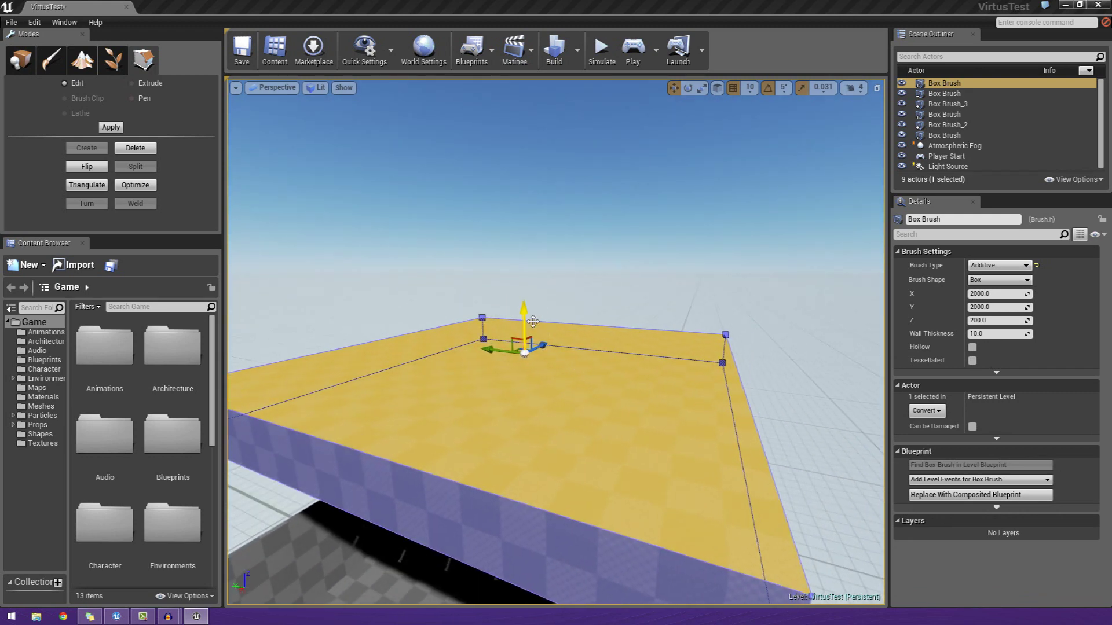
{"action": "mouse_move", "coordinate": [524, 313]}
{"action": "left_mouse_down"}
{"action": "mouse_move", "coordinate": [527, 258]}
{"action": "mouse_move", "coordinate": [536, 255]}
{"action": "mouse_move", "coordinate": [526, 253]}
{"action": "mouse_move", "coordinate": [520, 315]}
{"action": "mouse_move", "coordinate": [558, 356]}
{"action": "left_mouse_up"}
{"action": "key", "text": "s"}
{"action": "right_click_drag", "start_coordinate": [560, 410], "coordinate": [579, 383]}
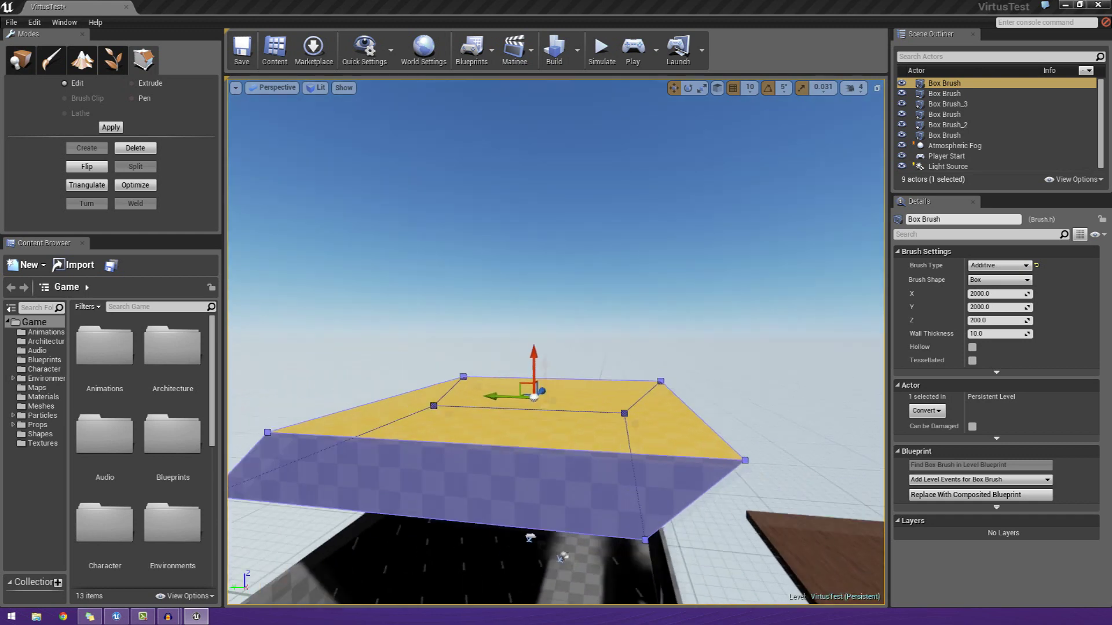
{"action": "mouse_move", "coordinate": [496, 435]}
{"action": "right_mouse_down"}
{"action": "mouse_move", "coordinate": [463, 423]}
{"action": "mouse_move", "coordinate": [496, 435]}
{"action": "right_mouse_up"}
{"action": "key", "text": "w"}
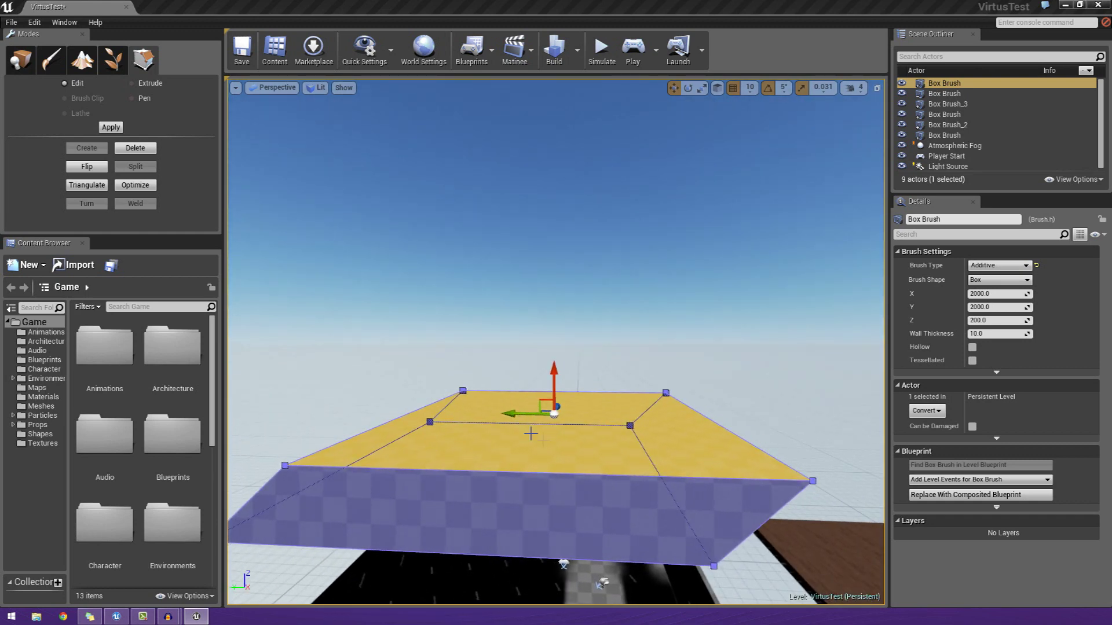
{"action": "mouse_move", "coordinate": [640, 505]}
{"action": "right_mouse_down"}
{"action": "mouse_move", "coordinate": [695, 505]}
{"action": "mouse_move", "coordinate": [596, 519]}
{"action": "right_mouse_up"}
{"action": "key", "text": "w"}
{"action": "mouse_move", "coordinate": [643, 486]}
{"action": "right_mouse_down"}
{"action": "mouse_move", "coordinate": [683, 483]}
{"action": "mouse_move", "coordinate": [649, 493]}
{"action": "mouse_move", "coordinate": [637, 472]}
{"action": "mouse_move", "coordinate": [631, 481]}
{"action": "right_mouse_up"}
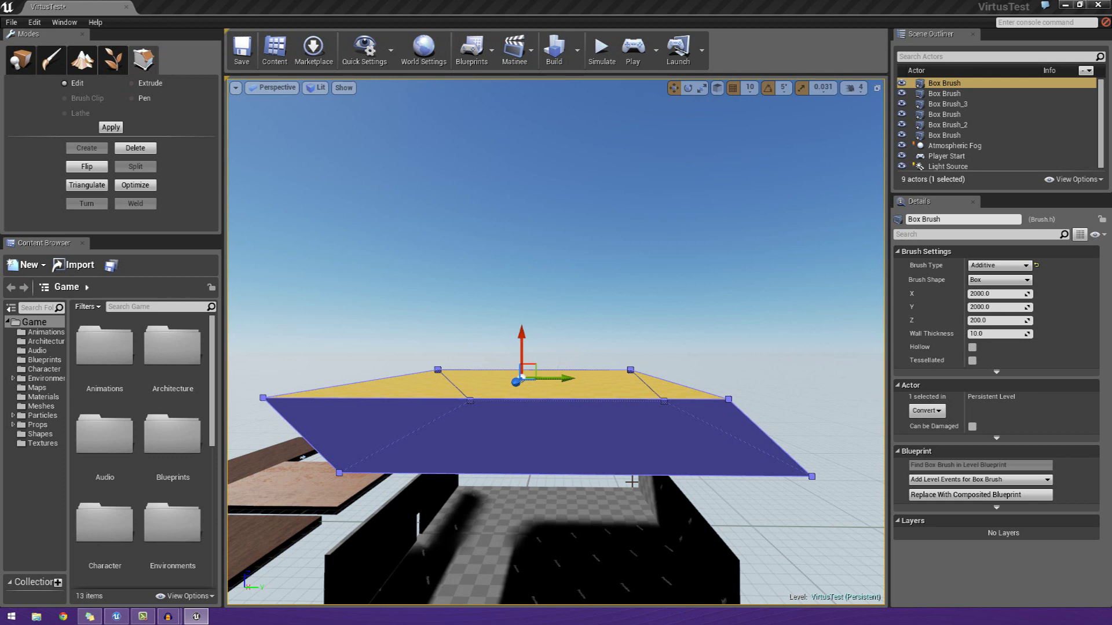
{"action": "key", "text": "ctrl+z"}
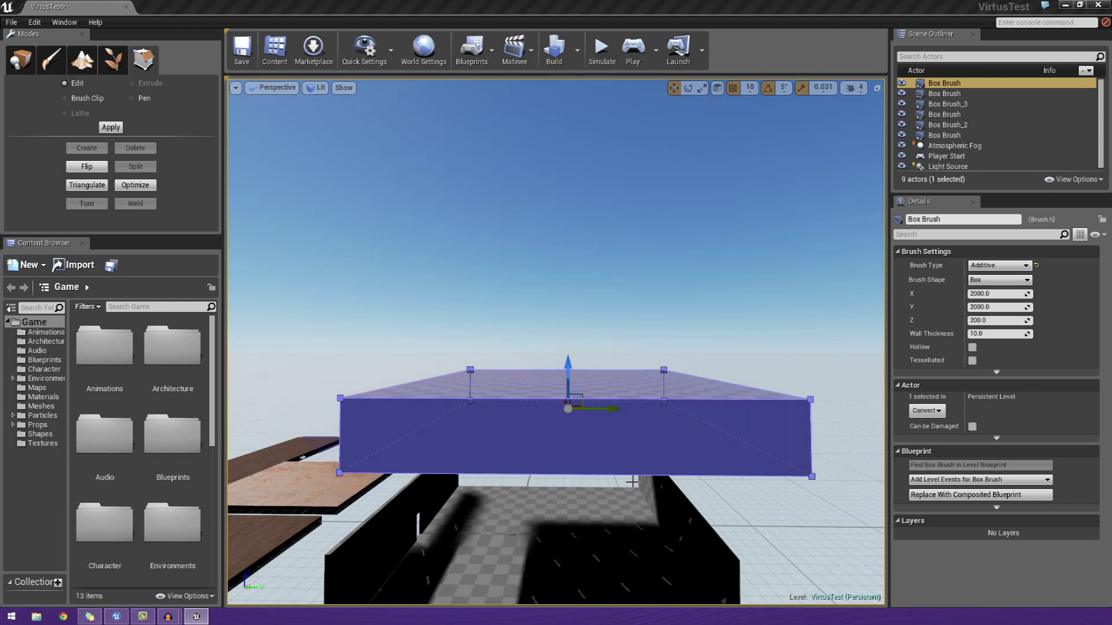
Examine the cross-shaped wooden platform's geometry, selecting its center face to show how the adjoining sections are divided
{"action": "right_click", "coordinate": [651, 335]}
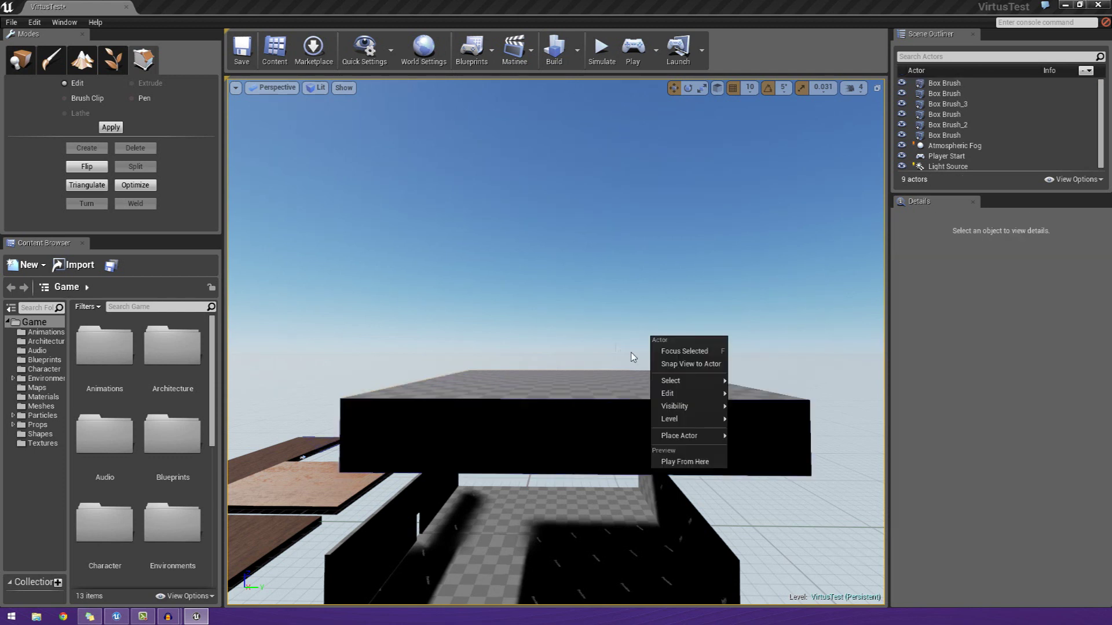
{"action": "mouse_move", "coordinate": [633, 357]}
{"action": "right_mouse_down"}
{"action": "mouse_move", "coordinate": [493, 353]}
{"action": "mouse_move", "coordinate": [515, 347]}
{"action": "mouse_move", "coordinate": [330, 365]}
{"action": "right_mouse_up"}
{"action": "key", "text": "w"}
{"action": "key", "text": "d"}
{"action": "mouse_move", "coordinate": [643, 378]}
{"action": "right_mouse_down"}
{"action": "mouse_move", "coordinate": [568, 378]}
{"action": "mouse_move", "coordinate": [556, 405]}
{"action": "right_mouse_up"}
{"action": "left_click", "coordinate": [643, 378]}
{"action": "right_click_drag", "start_coordinate": [642, 377], "coordinate": [590, 353]}
{"action": "key", "text": "w"}
{"action": "right_click_drag", "start_coordinate": [543, 416], "coordinate": [584, 381]}
{"action": "left_click", "coordinate": [584, 381]}
{"action": "left_click", "coordinate": [453, 332]}
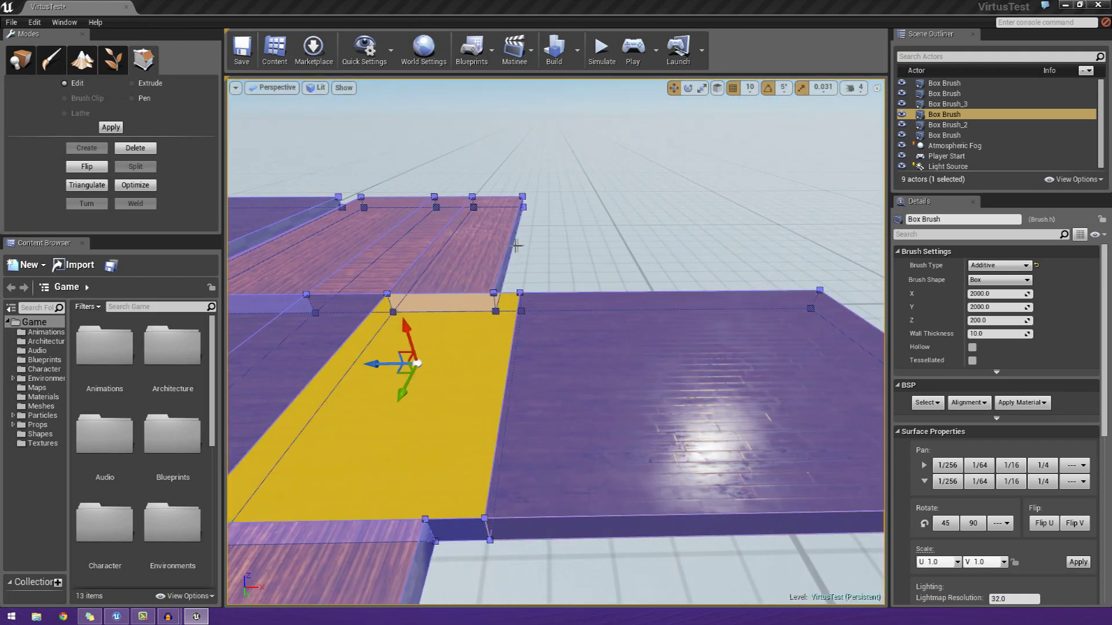
{"action": "left_click", "coordinate": [509, 244]}
{"action": "left_click", "coordinate": [555, 239]}
Extrude the raised box brush's end face nearest the wooden platforms by a length of 500 in one segment
{"action": "mouse_move", "coordinate": [554, 239]}
{"action": "right_mouse_down"}
{"action": "mouse_move", "coordinate": [492, 234]}
{"action": "mouse_move", "coordinate": [405, 197]}
{"action": "mouse_move", "coordinate": [348, 203]}
{"action": "mouse_move", "coordinate": [417, 197]}
{"action": "right_mouse_up"}
{"action": "key", "text": "w"}
{"action": "left_click", "coordinate": [509, 341]}
{"action": "mouse_move", "coordinate": [510, 342]}
{"action": "right_mouse_down"}
{"action": "mouse_move", "coordinate": [521, 318]}
{"action": "mouse_move", "coordinate": [522, 394]}
{"action": "right_mouse_up"}
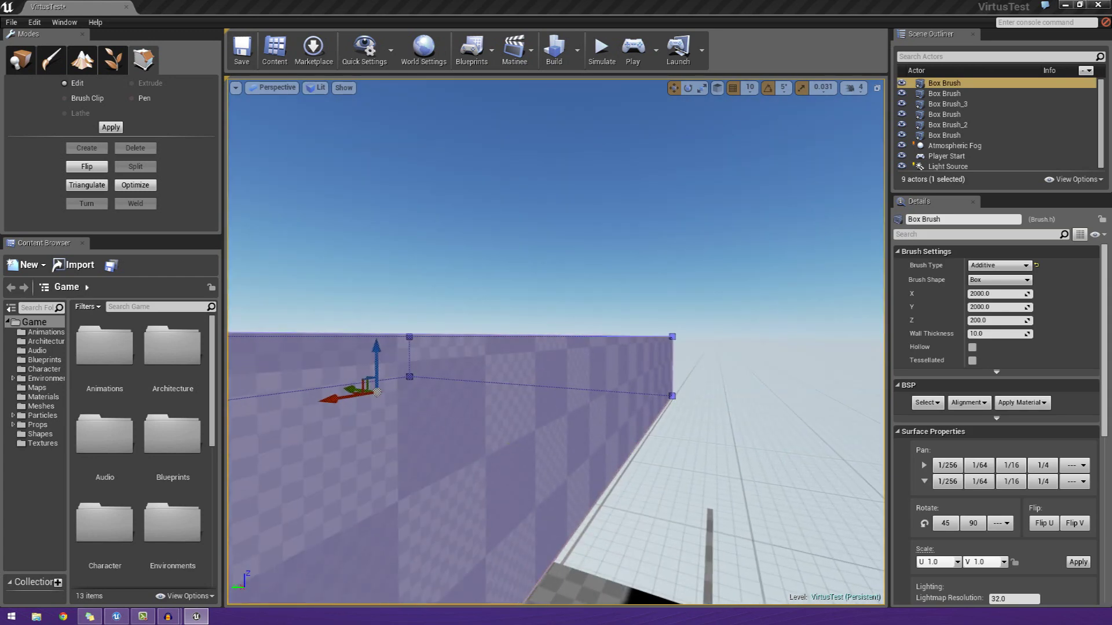
{"action": "left_click", "coordinate": [530, 452]}
{"action": "key", "text": "s"}
{"action": "mouse_move", "coordinate": [464, 451]}
{"action": "right_mouse_down"}
{"action": "mouse_move", "coordinate": [469, 521]}
{"action": "mouse_move", "coordinate": [469, 416]}
{"action": "mouse_move", "coordinate": [478, 461]}
{"action": "right_mouse_up"}
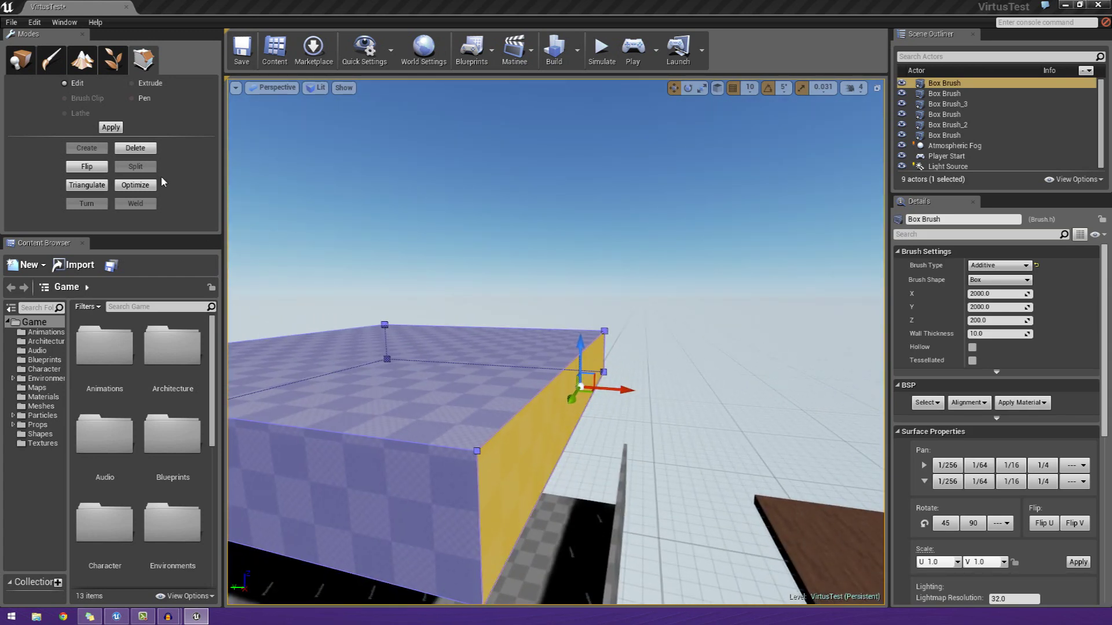
{"action": "left_click", "coordinate": [149, 85]}
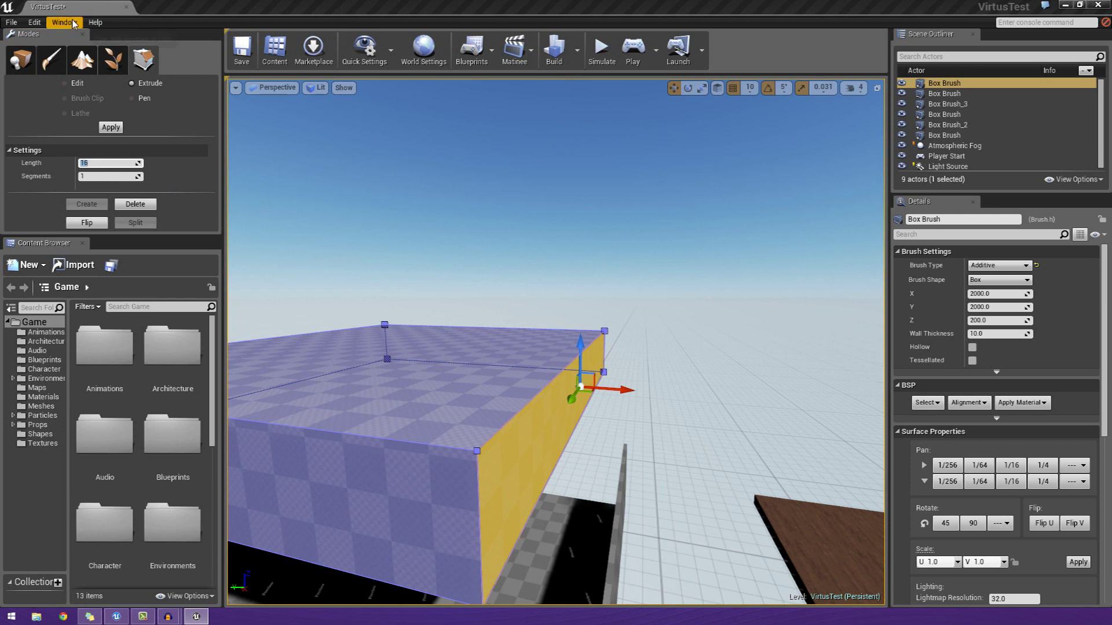
{"action": "type", "text": "5"}
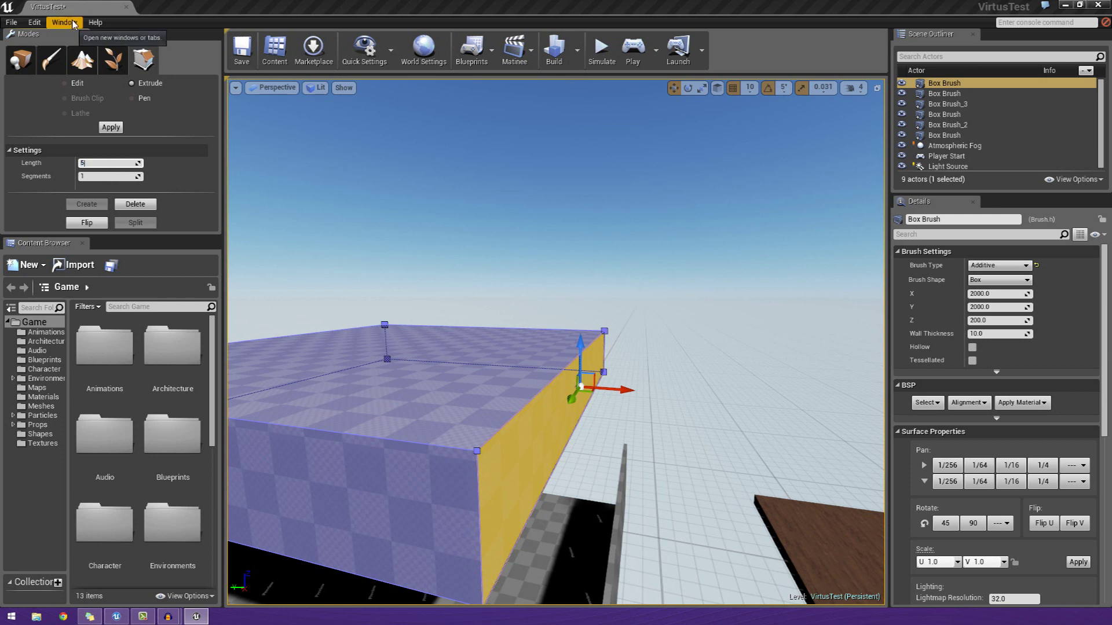
{"action": "type", "text": "00"}
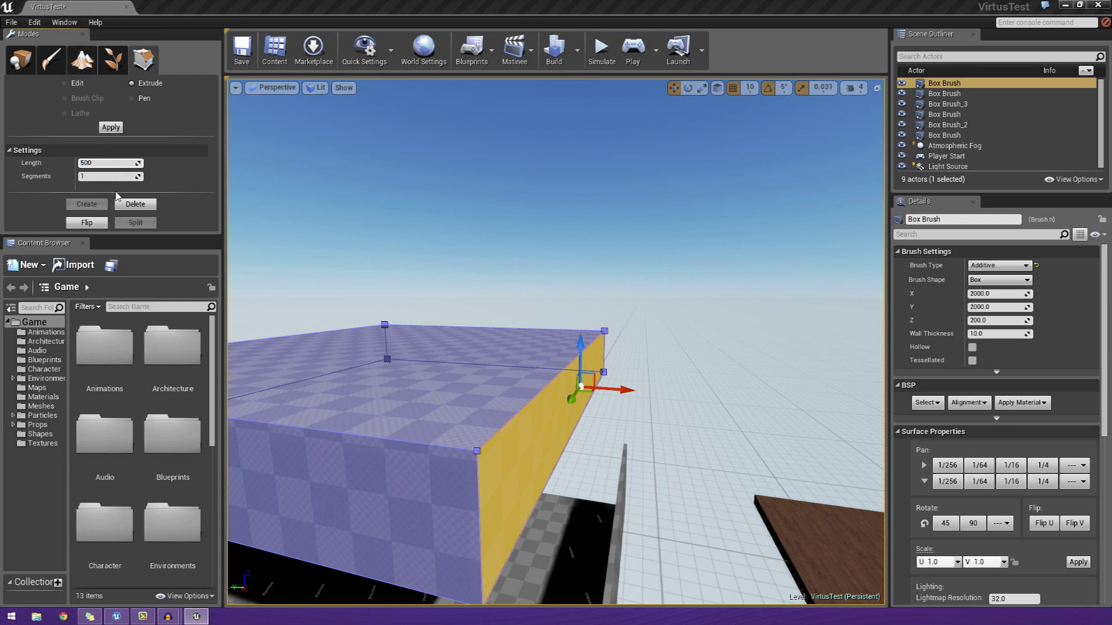
{"action": "key", "text": "Return"}
{"action": "left_click", "coordinate": [111, 128]}
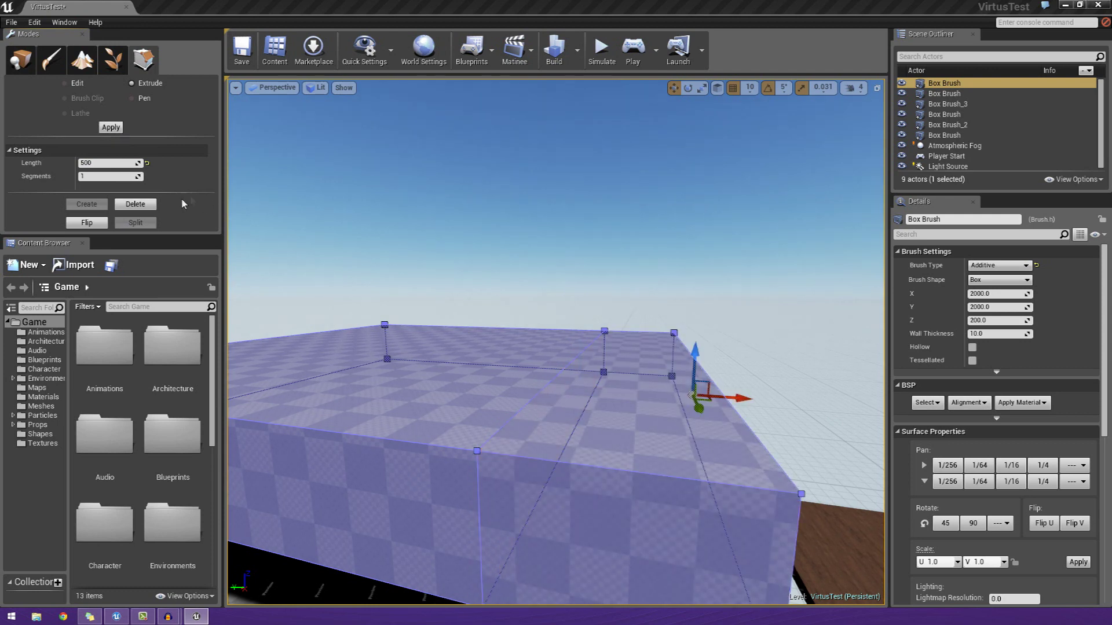
Extrude the same end face two more times with a length of 500 each
{"action": "left_click", "coordinate": [105, 165]}
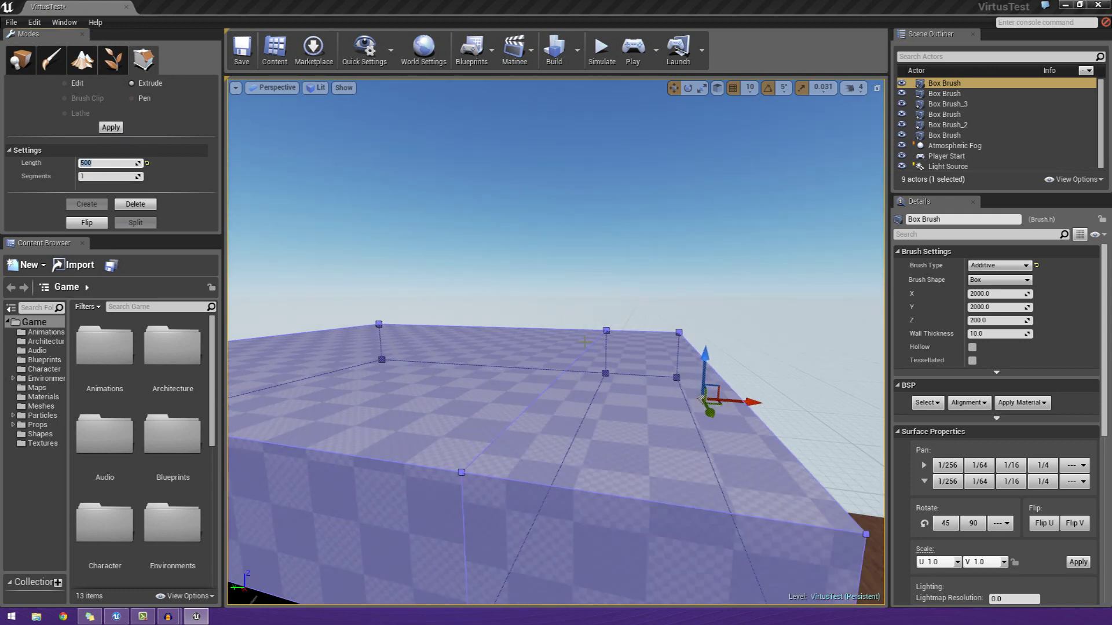
{"action": "right_click_drag", "start_coordinate": [727, 403], "coordinate": [614, 409]}
{"action": "left_click_drag", "start_coordinate": [536, 362], "coordinate": [498, 490]}
{"action": "left_click", "coordinate": [111, 130]}
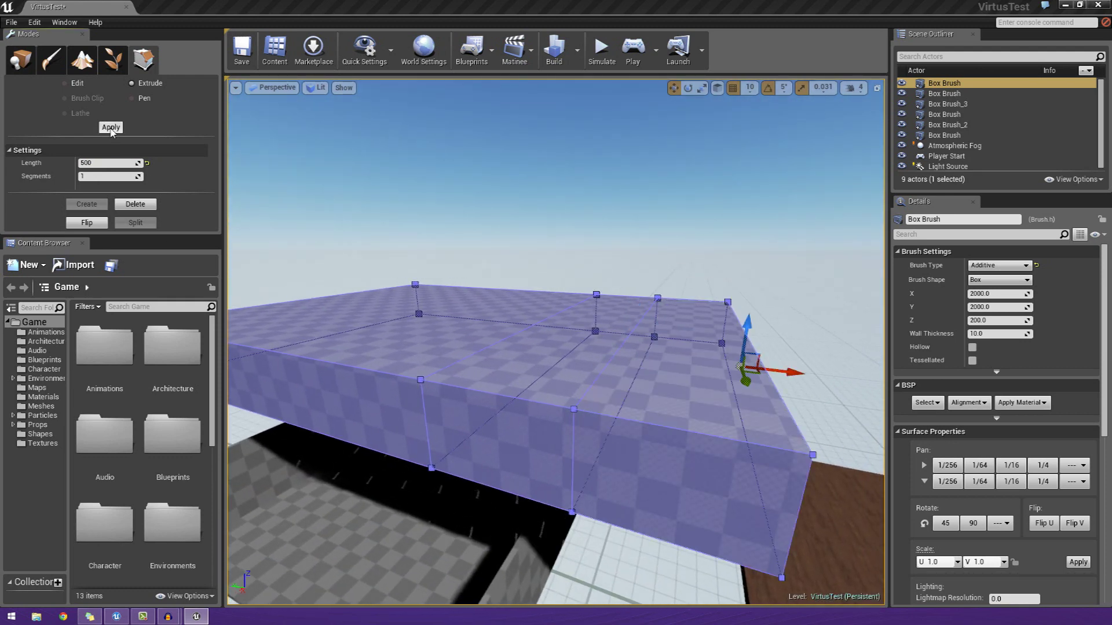
{"action": "left_click", "coordinate": [110, 129]}
{"action": "mouse_move", "coordinate": [516, 393]}
{"action": "right_mouse_down"}
{"action": "mouse_move", "coordinate": [539, 393]}
{"action": "mouse_move", "coordinate": [524, 373]}
{"action": "mouse_move", "coordinate": [516, 392]}
{"action": "right_mouse_up"}
Lower the top faces of the three extruded sections one by one, making each deeper than the one nearer the main slab
{"action": "left_click", "coordinate": [495, 404]}
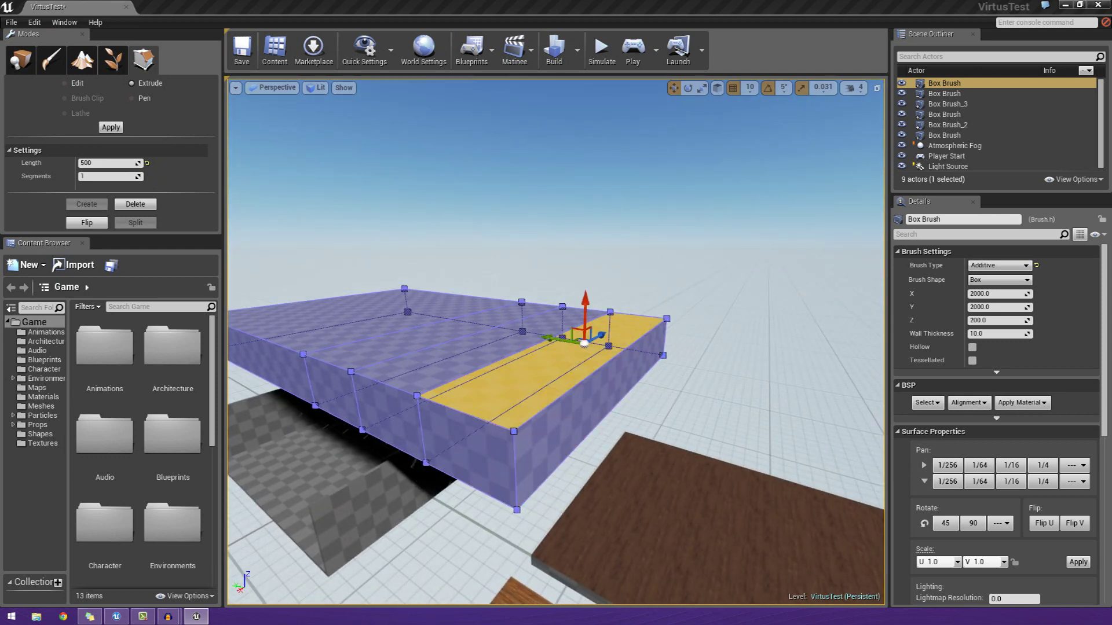
{"action": "left_click", "coordinate": [428, 389]}
{"action": "right_click", "coordinate": [448, 423]}
{"action": "right_click_drag", "start_coordinate": [447, 424], "coordinate": [524, 418]}
{"action": "left_click", "coordinate": [353, 393]}
{"action": "left_click", "coordinate": [456, 399]}
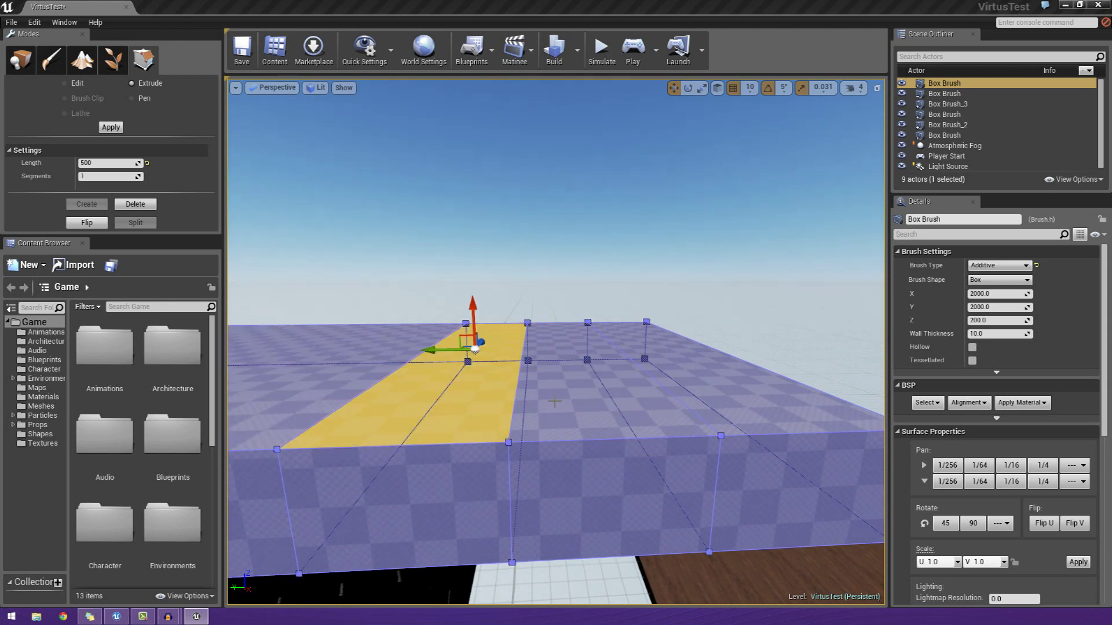
{"action": "left_click", "coordinate": [555, 401]}
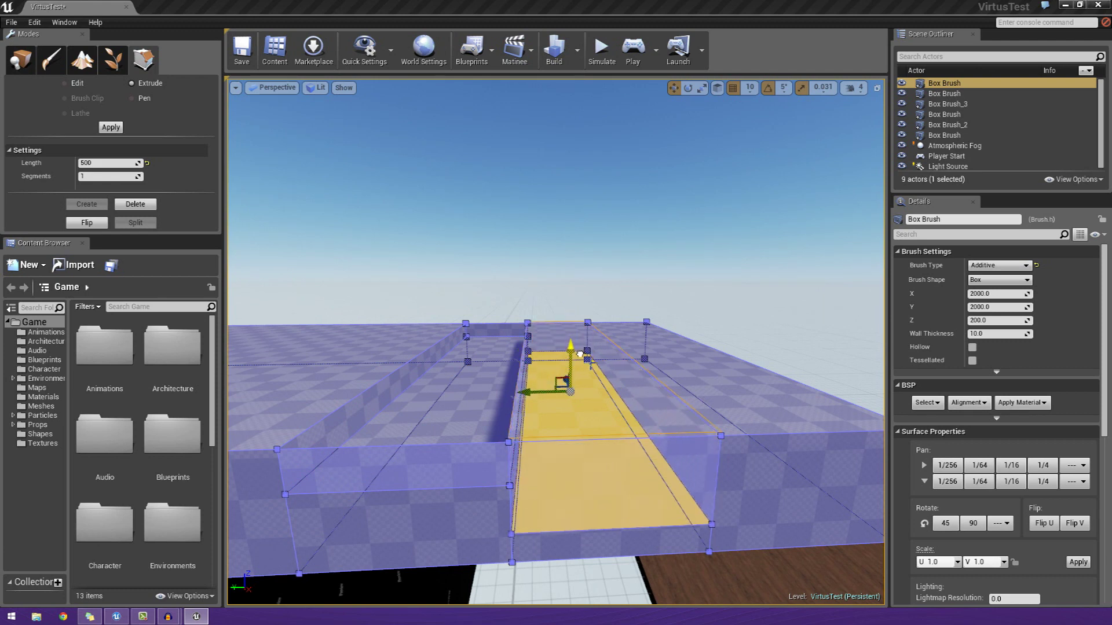
{"action": "left_click", "coordinate": [698, 389]}
{"action": "right_click_drag", "start_coordinate": [698, 390], "coordinate": [661, 361]}
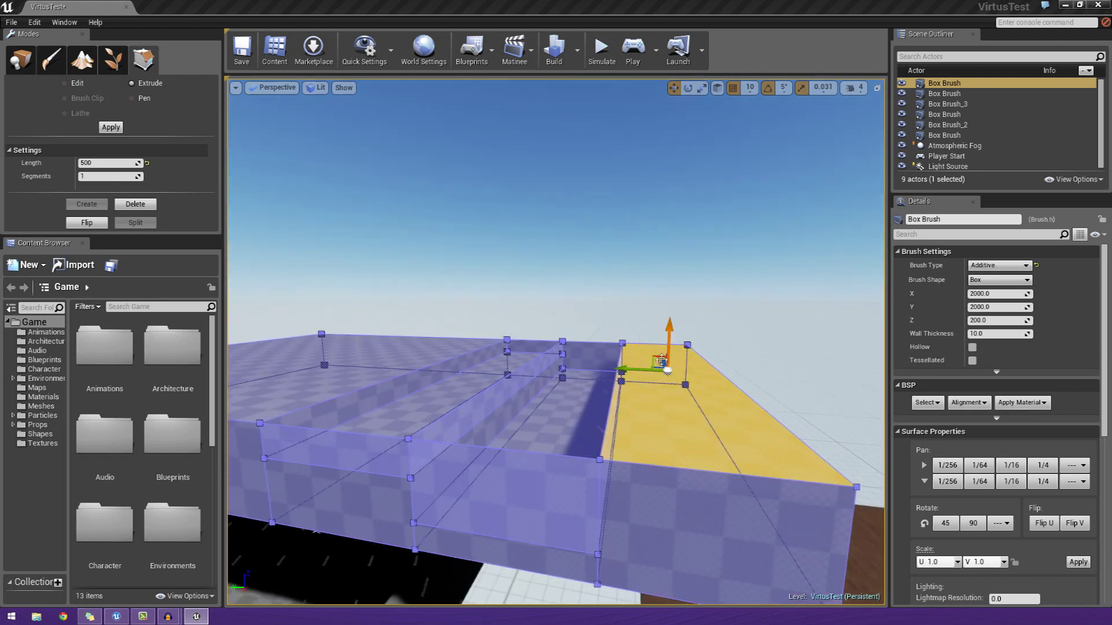
{"action": "left_click_drag", "start_coordinate": [674, 338], "coordinate": [681, 397]}
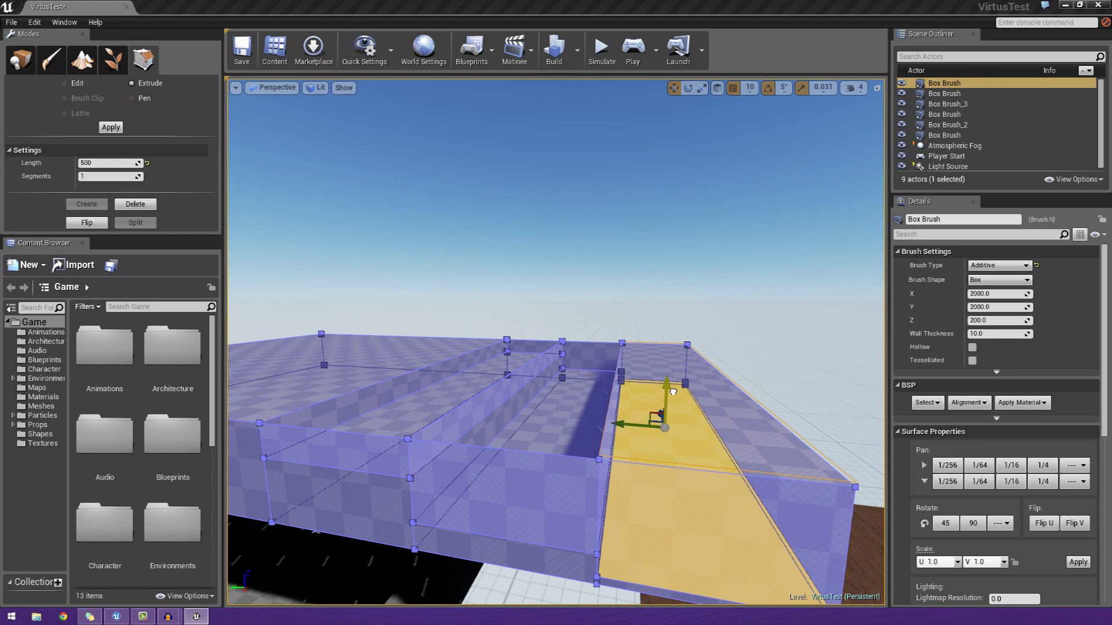
Scale the main slab's top face outward so it overhangs the base, and check the flared edge
{"action": "mouse_move", "coordinate": [682, 400]}
{"action": "right_mouse_down"}
{"action": "mouse_move", "coordinate": [672, 379]}
{"action": "mouse_move", "coordinate": [556, 394]}
{"action": "mouse_move", "coordinate": [486, 383]}
{"action": "mouse_move", "coordinate": [504, 341]}
{"action": "mouse_move", "coordinate": [516, 362]}
{"action": "right_mouse_up"}
{"action": "mouse_move", "coordinate": [724, 391]}
{"action": "right_mouse_down"}
{"action": "mouse_move", "coordinate": [709, 420]}
{"action": "mouse_move", "coordinate": [770, 408]}
{"action": "mouse_move", "coordinate": [753, 411]}
{"action": "right_mouse_up"}
{"action": "right_click_drag", "start_coordinate": [683, 428], "coordinate": [603, 430]}
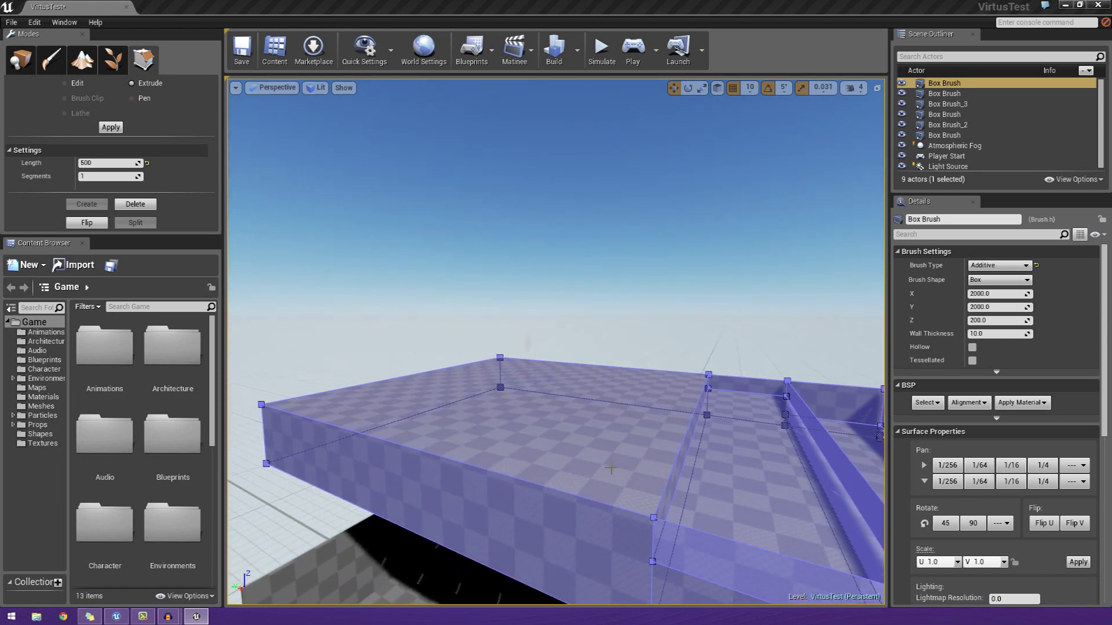
{"action": "left_click", "coordinate": [598, 429]}
{"action": "left_click", "coordinate": [701, 87]}
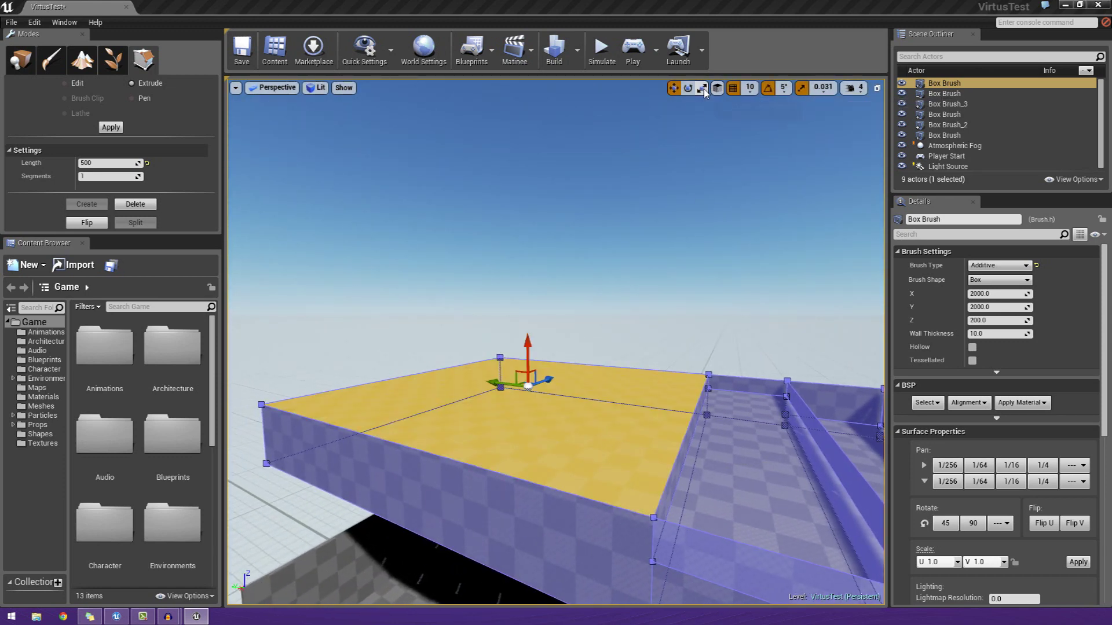
{"action": "mouse_move", "coordinate": [538, 379]}
{"action": "left_mouse_down"}
{"action": "mouse_move", "coordinate": [544, 364]}
{"action": "mouse_move", "coordinate": [543, 394]}
{"action": "left_mouse_up"}
{"action": "mouse_move", "coordinate": [641, 446]}
{"action": "right_mouse_down"}
{"action": "mouse_move", "coordinate": [614, 446]}
{"action": "mouse_move", "coordinate": [641, 446]}
{"action": "right_mouse_up"}
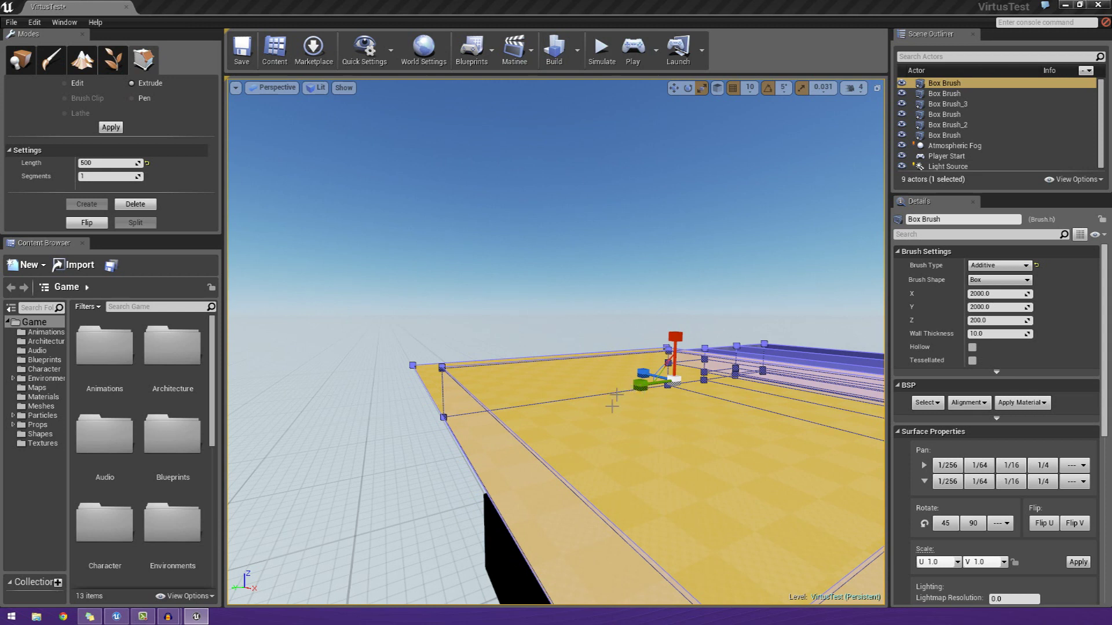
Select the main slab's upper edge at the end opposite the extruded sections and move it sideways along its own length
{"action": "left_click", "coordinate": [487, 411]}
{"action": "left_click", "coordinate": [485, 408]}
{"action": "right_click_drag", "start_coordinate": [484, 409], "coordinate": [470, 415]}
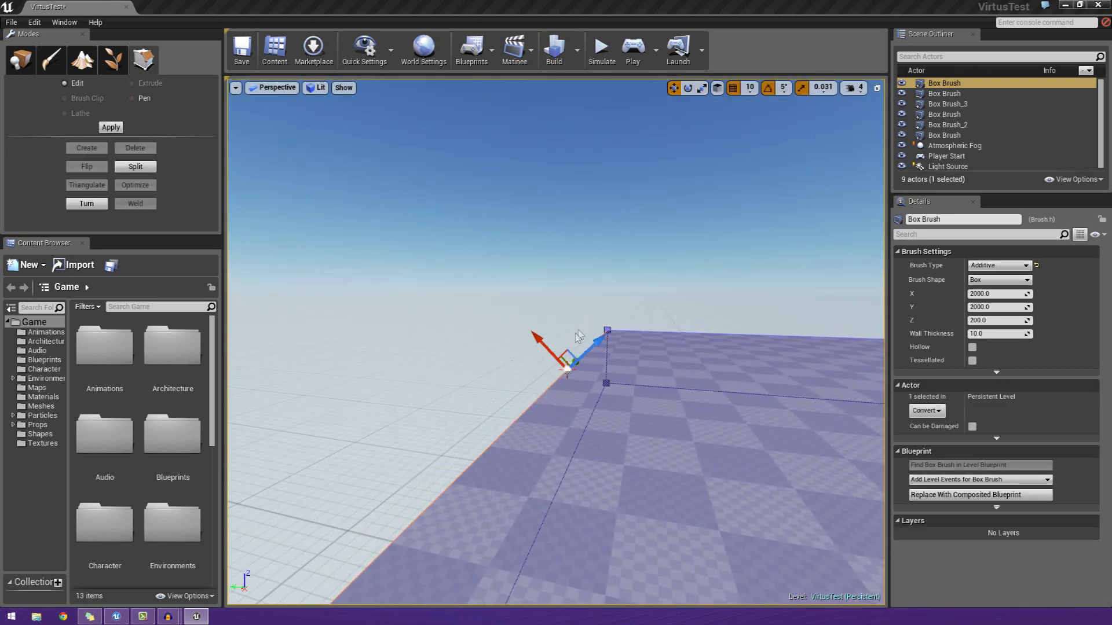
{"action": "right_click_drag", "start_coordinate": [546, 346], "coordinate": [541, 388]}
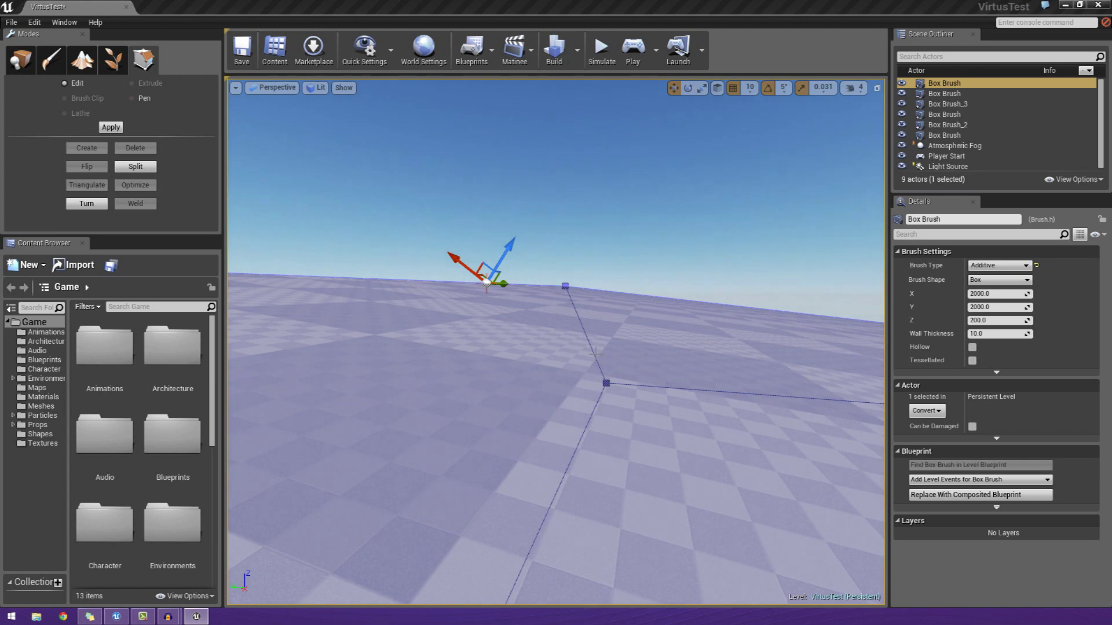
{"action": "key", "text": "a"}
{"action": "right_click_drag", "start_coordinate": [596, 354], "coordinate": [796, 353]}
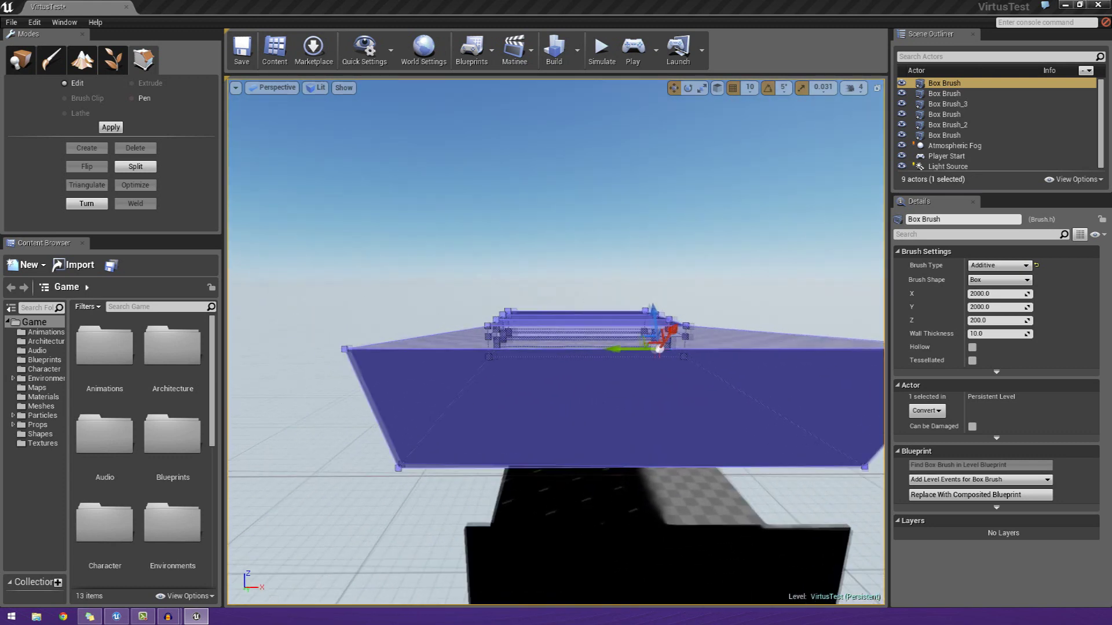
{"action": "right_click_drag", "start_coordinate": [544, 394], "coordinate": [692, 350]}
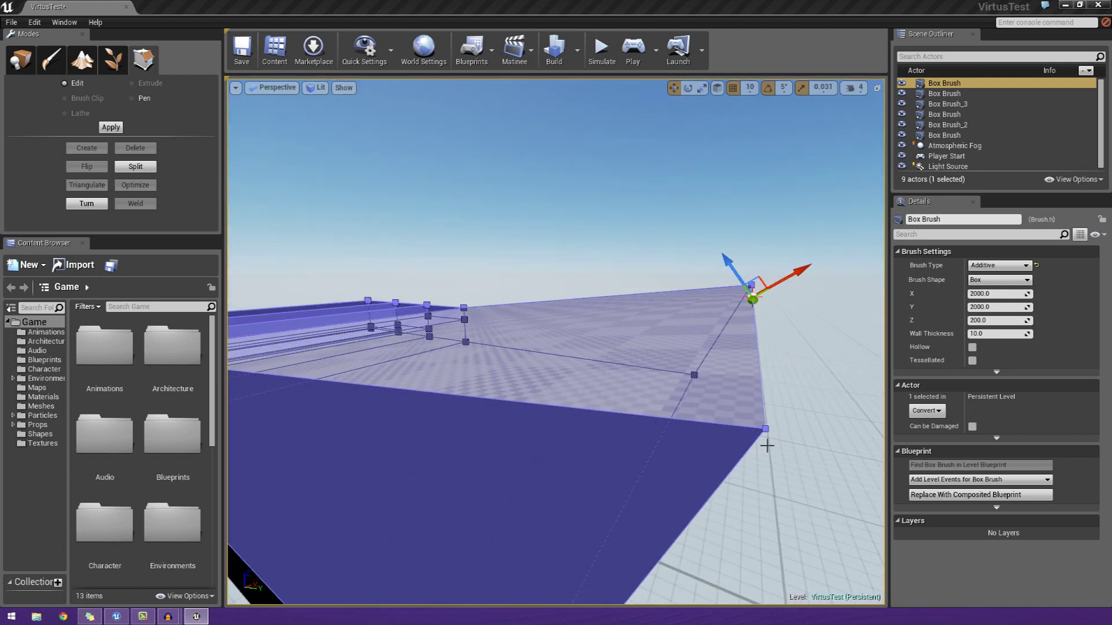
{"action": "key", "text": "s"}
{"action": "right_click_drag", "start_coordinate": [772, 435], "coordinate": [677, 406]}
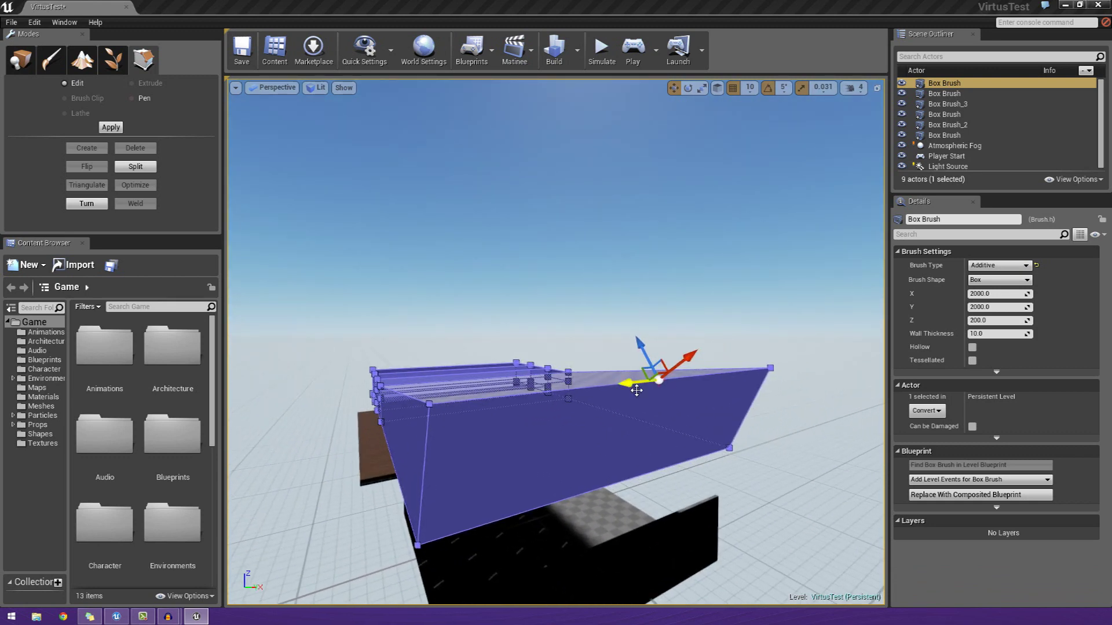
{"action": "mouse_move", "coordinate": [635, 390]}
{"action": "left_mouse_down"}
{"action": "mouse_move", "coordinate": [585, 385]}
{"action": "mouse_move", "coordinate": [576, 404]}
{"action": "left_mouse_up"}
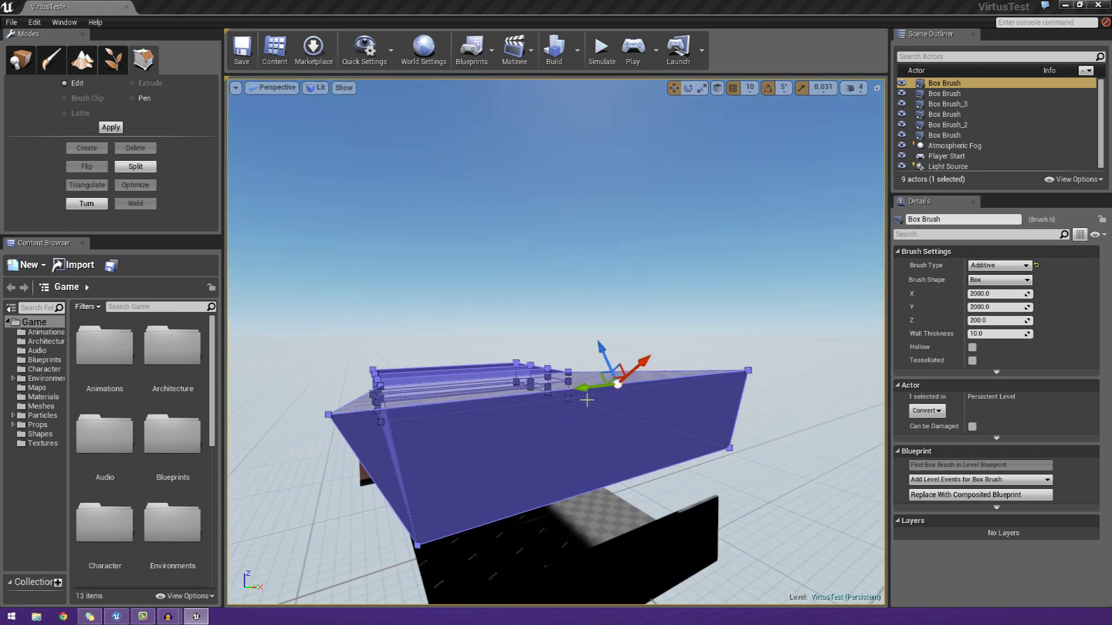
{"action": "right_click_drag", "start_coordinate": [587, 400], "coordinate": [584, 400]}
{"action": "mouse_move", "coordinate": [583, 400]}
{"action": "left_mouse_down"}
{"action": "mouse_move", "coordinate": [617, 394]}
{"action": "mouse_move", "coordinate": [539, 398]}
{"action": "left_mouse_up"}
Move the same upper edge back along its length until both ends overhang the slab's base evenly
{"action": "mouse_move", "coordinate": [539, 398]}
{"action": "right_mouse_down"}
{"action": "mouse_move", "coordinate": [486, 383]}
{"action": "mouse_move", "coordinate": [441, 440]}
{"action": "right_mouse_up"}
{"action": "key", "text": "a"}
{"action": "key", "text": "s"}
{"action": "key", "text": "d"}
{"action": "key", "text": "w"}
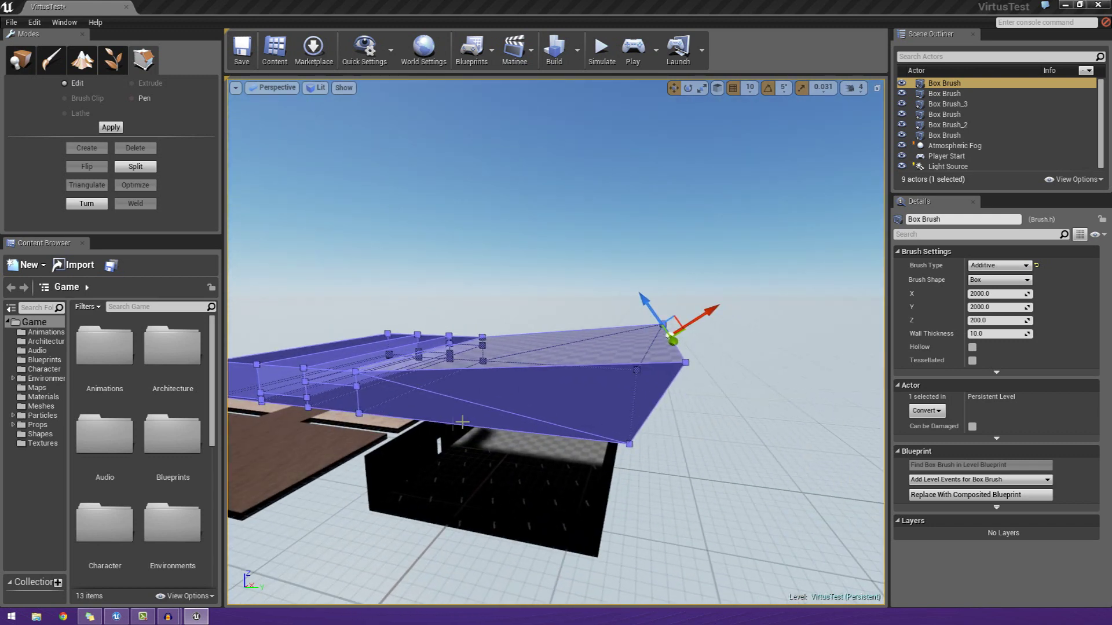
{"action": "right_click_drag", "start_coordinate": [516, 360], "coordinate": [433, 344]}
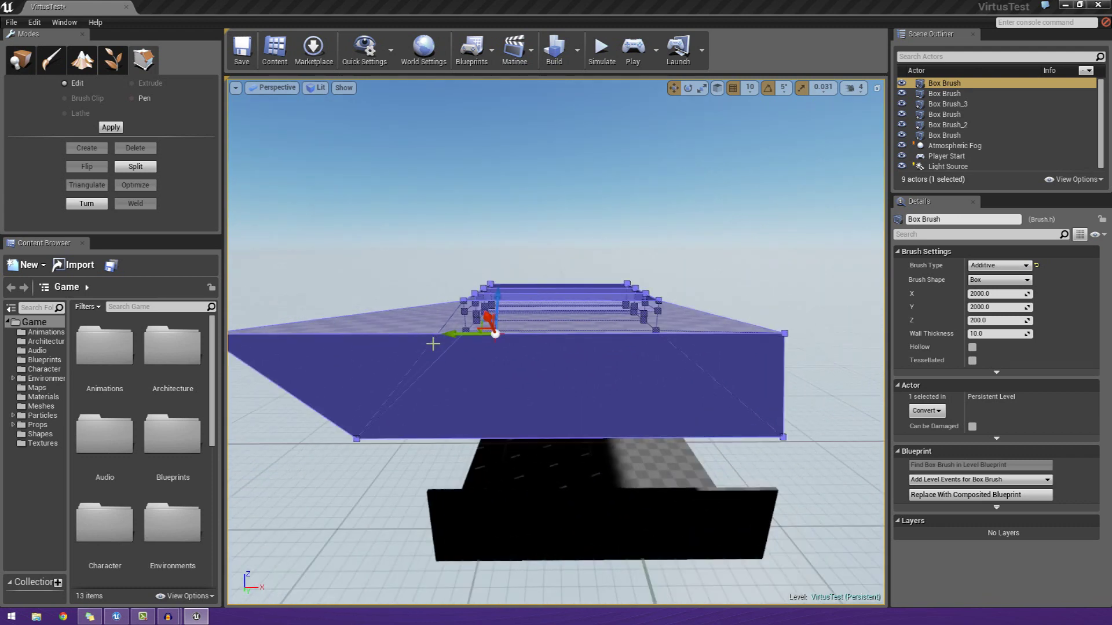
{"action": "left_click_drag", "start_coordinate": [460, 334], "coordinate": [550, 335]}
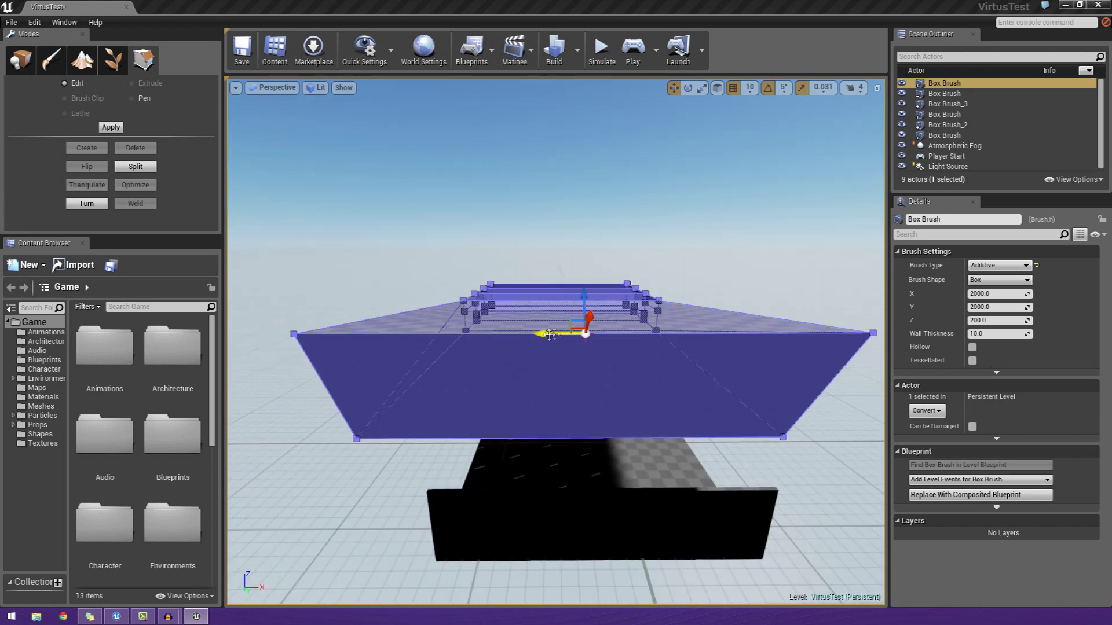
Move the same upper edge perpendicular to its length to change how far the slab's top overhangs
{"action": "right_click_drag", "start_coordinate": [592, 306], "coordinate": [574, 311]}
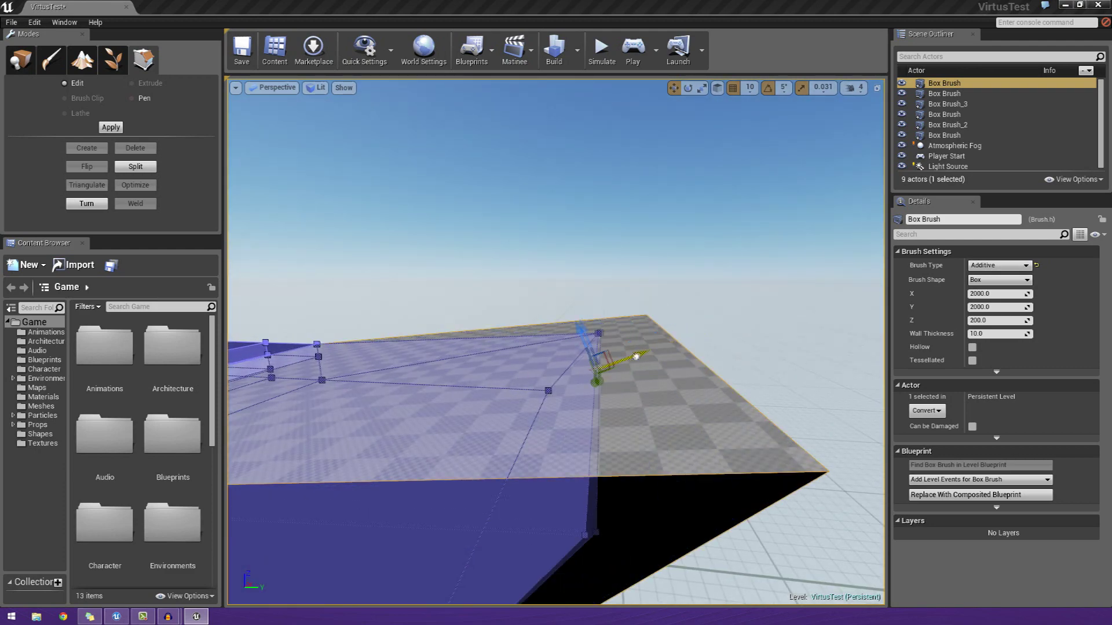
{"action": "mouse_move", "coordinate": [574, 342]}
{"action": "right_mouse_down"}
{"action": "mouse_move", "coordinate": [553, 324]}
{"action": "mouse_move", "coordinate": [538, 350]}
{"action": "mouse_move", "coordinate": [516, 352]}
{"action": "mouse_move", "coordinate": [536, 356]}
{"action": "right_mouse_up"}
{"action": "mouse_move", "coordinate": [536, 305]}
{"action": "right_mouse_down"}
{"action": "mouse_move", "coordinate": [559, 432]}
{"action": "mouse_move", "coordinate": [519, 437]}
{"action": "mouse_move", "coordinate": [631, 440]}
{"action": "right_mouse_up"}
Select one corner vertex of the slab's overhanging top edge and move it freely several times to reshape the corner
{"action": "left_click", "coordinate": [528, 444]}
{"action": "right_click_drag", "start_coordinate": [509, 426], "coordinate": [498, 414]}
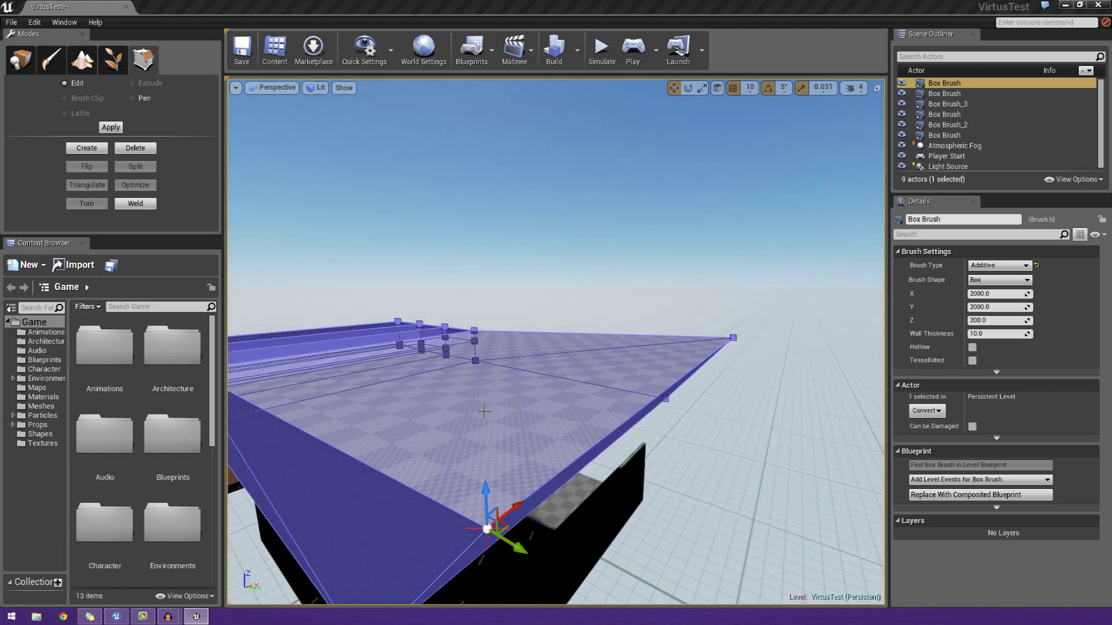
{"action": "mouse_move", "coordinate": [498, 414]}
{"action": "right_mouse_down"}
{"action": "mouse_move", "coordinate": [556, 416]}
{"action": "mouse_move", "coordinate": [493, 418]}
{"action": "mouse_move", "coordinate": [540, 481]}
{"action": "right_mouse_up"}
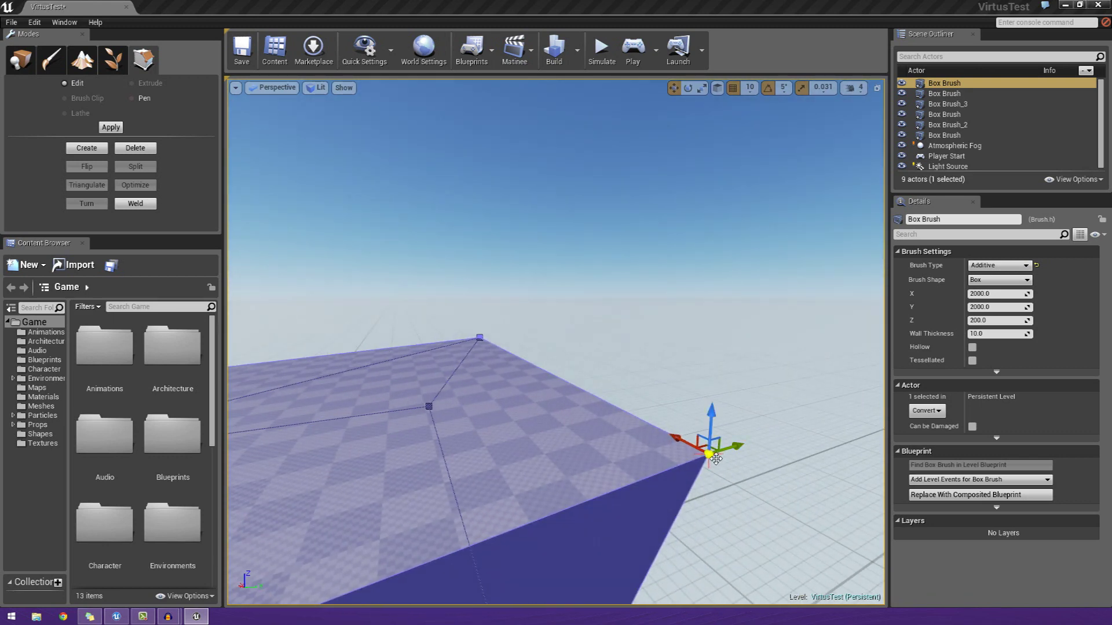
{"action": "mouse_move", "coordinate": [708, 453]}
{"action": "left_mouse_down"}
{"action": "mouse_move", "coordinate": [596, 447]}
{"action": "mouse_move", "coordinate": [426, 409]}
{"action": "mouse_move", "coordinate": [632, 351]}
{"action": "mouse_move", "coordinate": [787, 351]}
{"action": "left_mouse_up"}
{"action": "mouse_move", "coordinate": [812, 404]}
{"action": "right_mouse_down"}
{"action": "mouse_move", "coordinate": [736, 421]}
{"action": "mouse_move", "coordinate": [570, 372]}
{"action": "right_mouse_up"}
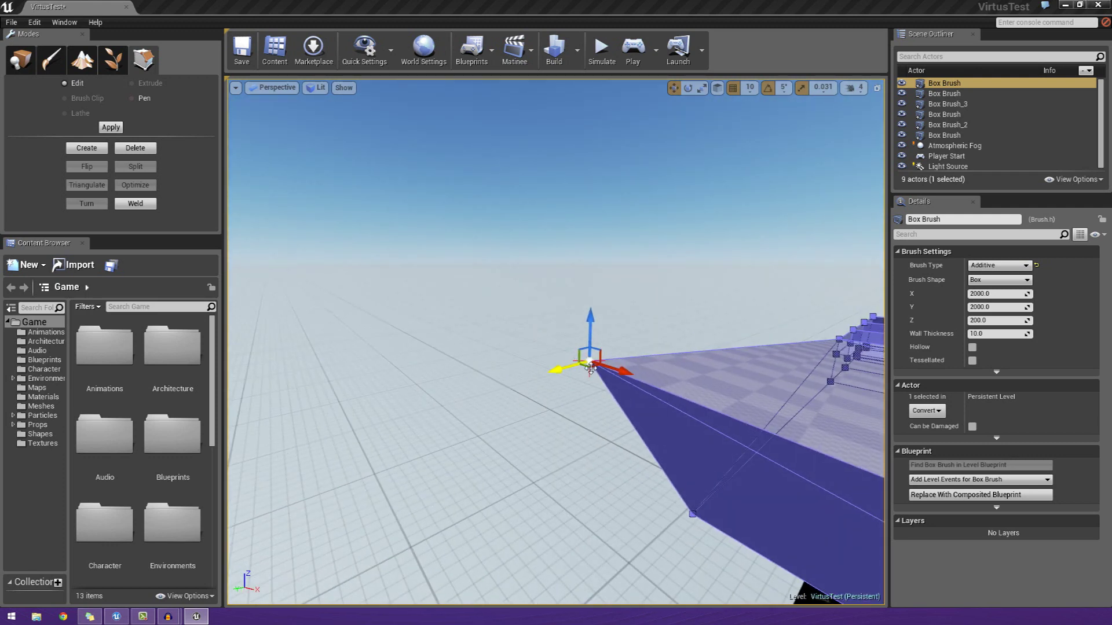
{"action": "left_click_drag", "start_coordinate": [590, 364], "coordinate": [770, 343]}
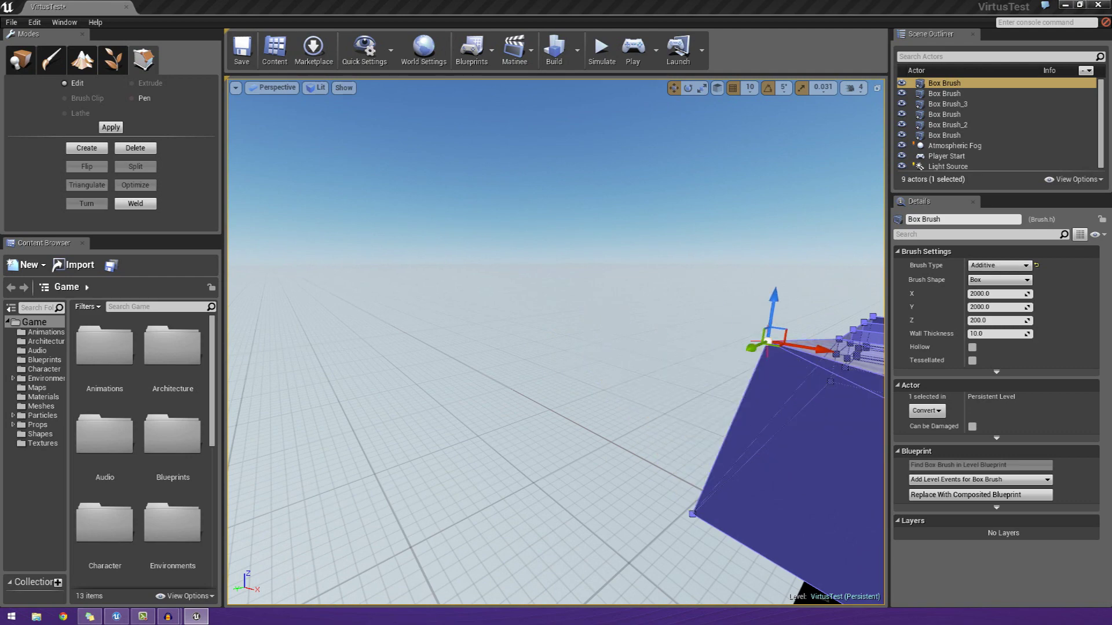
{"action": "mouse_move", "coordinate": [769, 343]}
{"action": "right_mouse_down"}
{"action": "mouse_move", "coordinate": [683, 371]}
{"action": "mouse_move", "coordinate": [464, 371]}
{"action": "mouse_move", "coordinate": [417, 394]}
{"action": "right_mouse_up"}
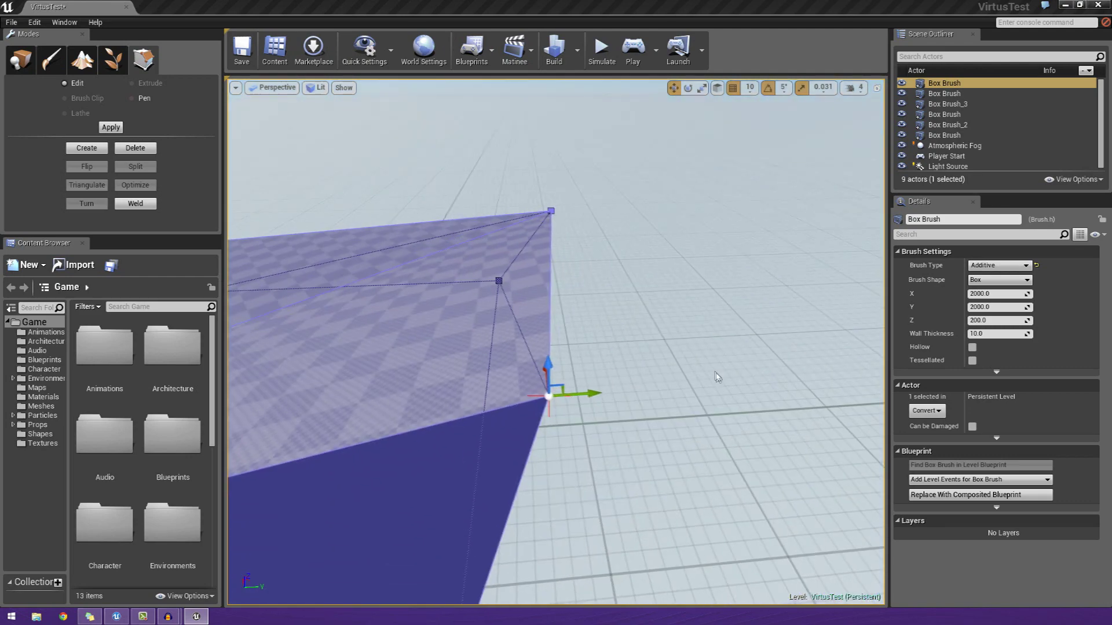
{"action": "right_click_drag", "start_coordinate": [568, 382], "coordinate": [485, 409]}
{"action": "left_click_drag", "start_coordinate": [465, 413], "coordinate": [631, 328]}
{"action": "mouse_move", "coordinate": [631, 328]}
{"action": "right_mouse_down"}
{"action": "mouse_move", "coordinate": [440, 290]}
{"action": "mouse_move", "coordinate": [521, 272]}
{"action": "mouse_move", "coordinate": [556, 278]}
{"action": "right_mouse_up"}
{"action": "mouse_move", "coordinate": [703, 206]}
{"action": "right_mouse_down"}
{"action": "mouse_move", "coordinate": [614, 194]}
{"action": "mouse_move", "coordinate": [533, 203]}
{"action": "right_mouse_up"}
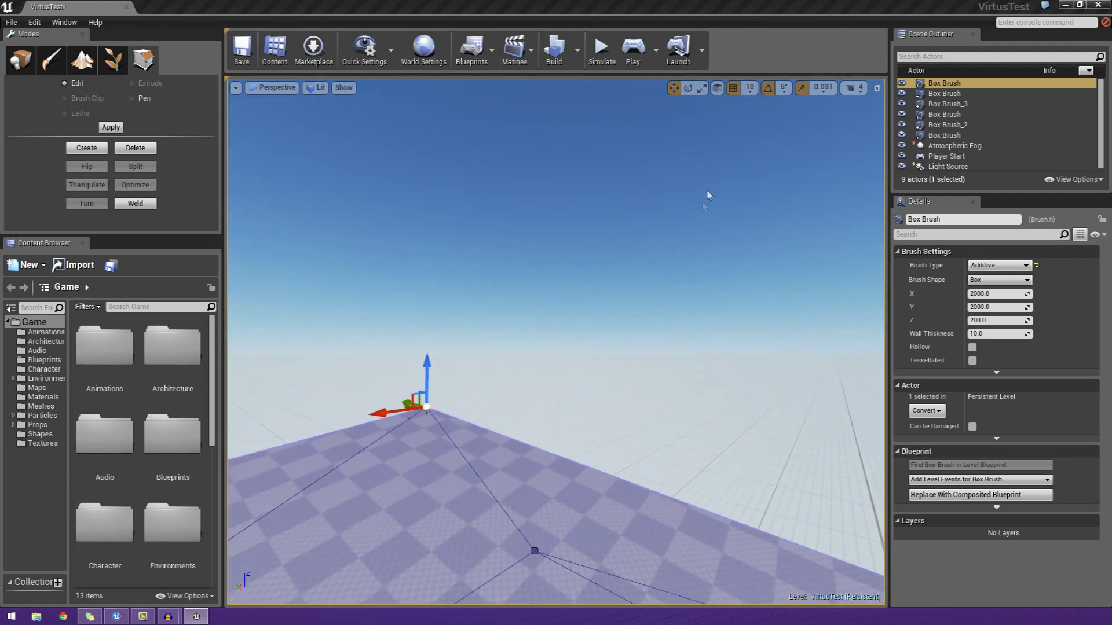
Play the level in the viewport to view the reshaped roof brush from below, and stop the session
{"action": "left_click", "coordinate": [602, 49]}
{"action": "left_click", "coordinate": [661, 52]}
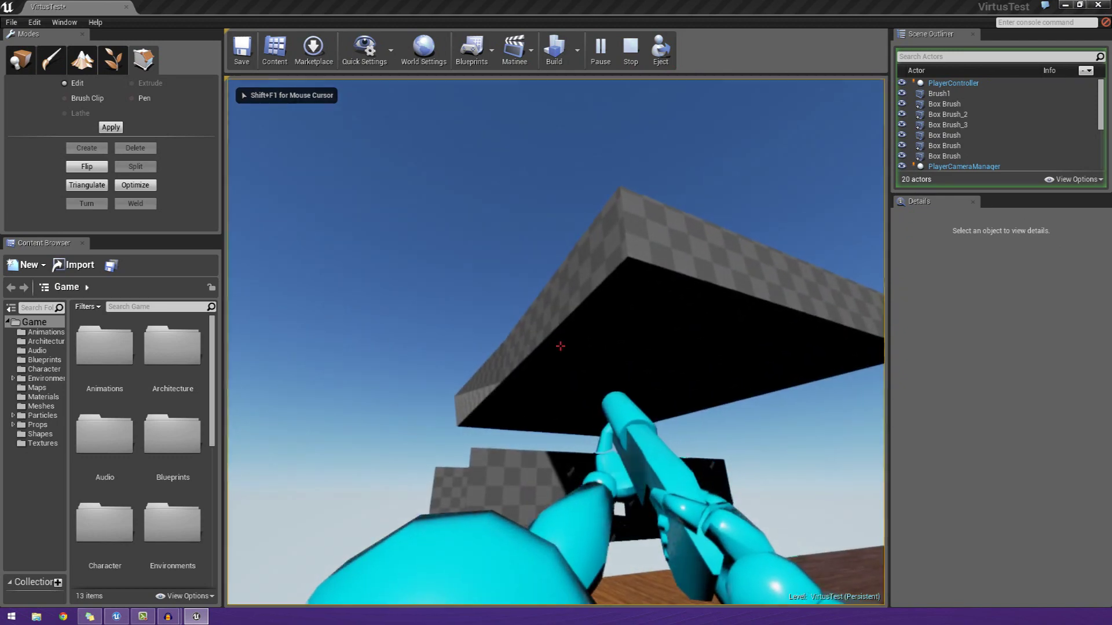
{"action": "key", "text": "Escape"}
Select the reshaped roof brush above the building and delete it
{"action": "right_click_drag", "start_coordinate": [595, 373], "coordinate": [863, 362]}
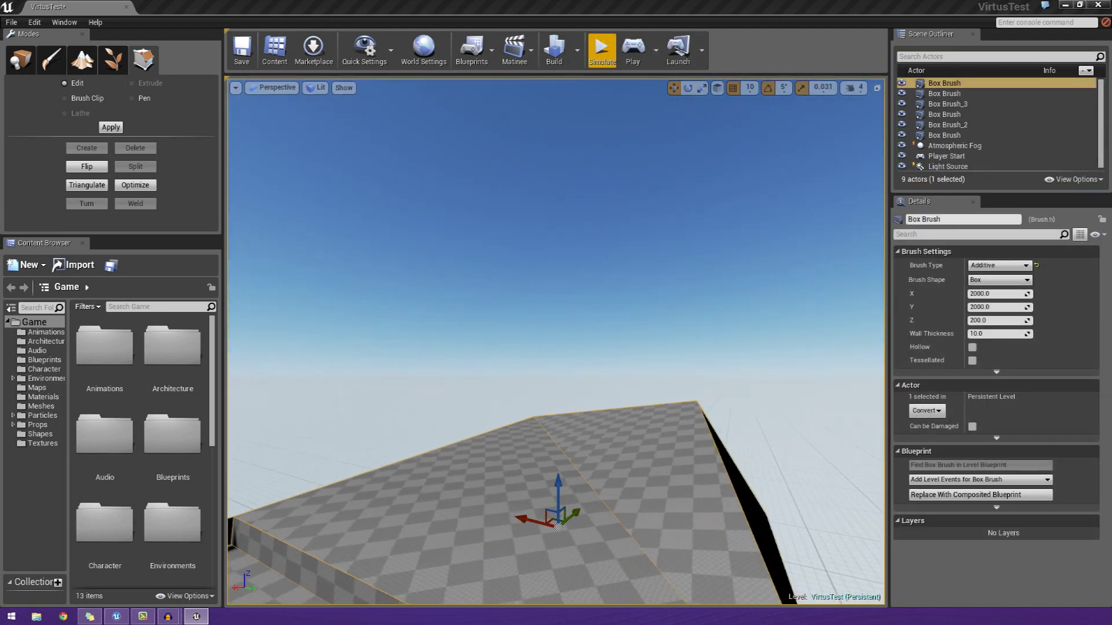
{"action": "mouse_move", "coordinate": [556, 341]}
{"action": "right_mouse_down"}
{"action": "mouse_move", "coordinate": [631, 383]}
{"action": "mouse_move", "coordinate": [684, 394]}
{"action": "mouse_move", "coordinate": [810, 371]}
{"action": "mouse_move", "coordinate": [551, 355]}
{"action": "mouse_move", "coordinate": [698, 386]}
{"action": "right_mouse_up"}
{"action": "left_click", "coordinate": [527, 288]}
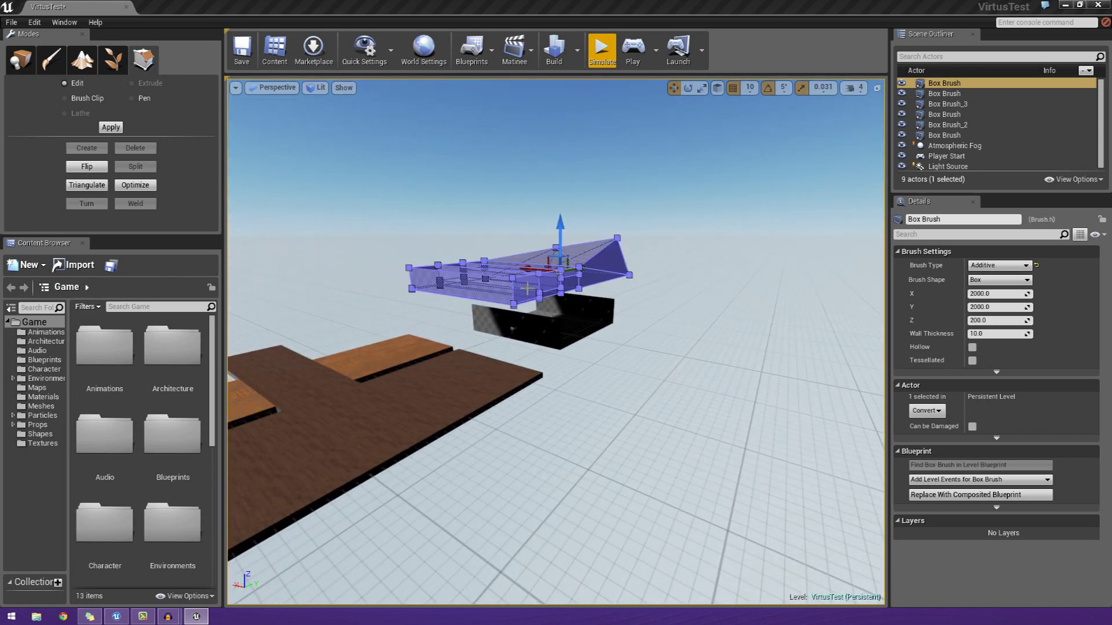
{"action": "key", "text": "Delete"}
Place a new additive box brush on the open ground beside the wooden platforms and switch to geometry editing
{"action": "left_click", "coordinate": [449, 360]}
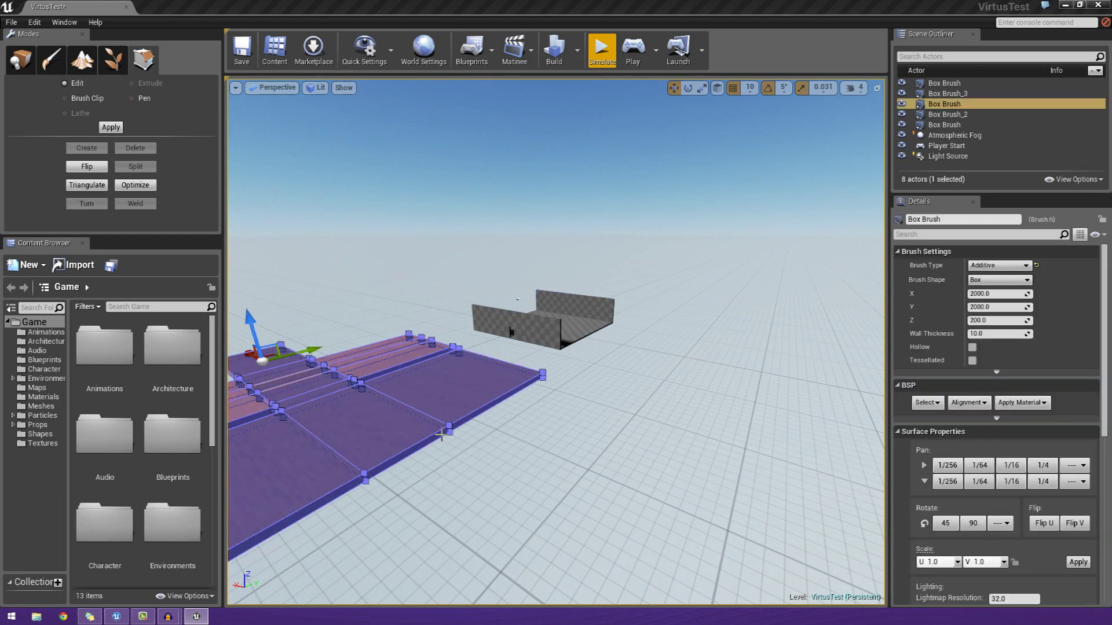
{"action": "left_click", "coordinate": [327, 265]}
{"action": "left_click", "coordinate": [22, 60]}
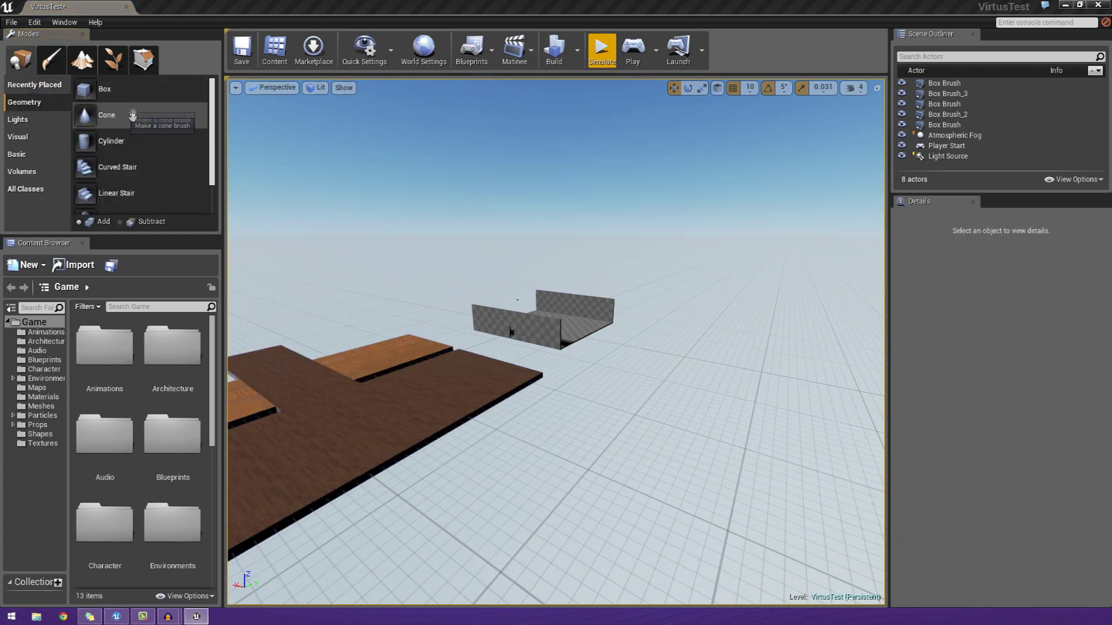
{"action": "mouse_move", "coordinate": [85, 88]}
{"action": "left_mouse_down"}
{"action": "mouse_move", "coordinate": [653, 382]}
{"action": "mouse_move", "coordinate": [732, 458]}
{"action": "mouse_move", "coordinate": [718, 456]}
{"action": "left_mouse_up"}
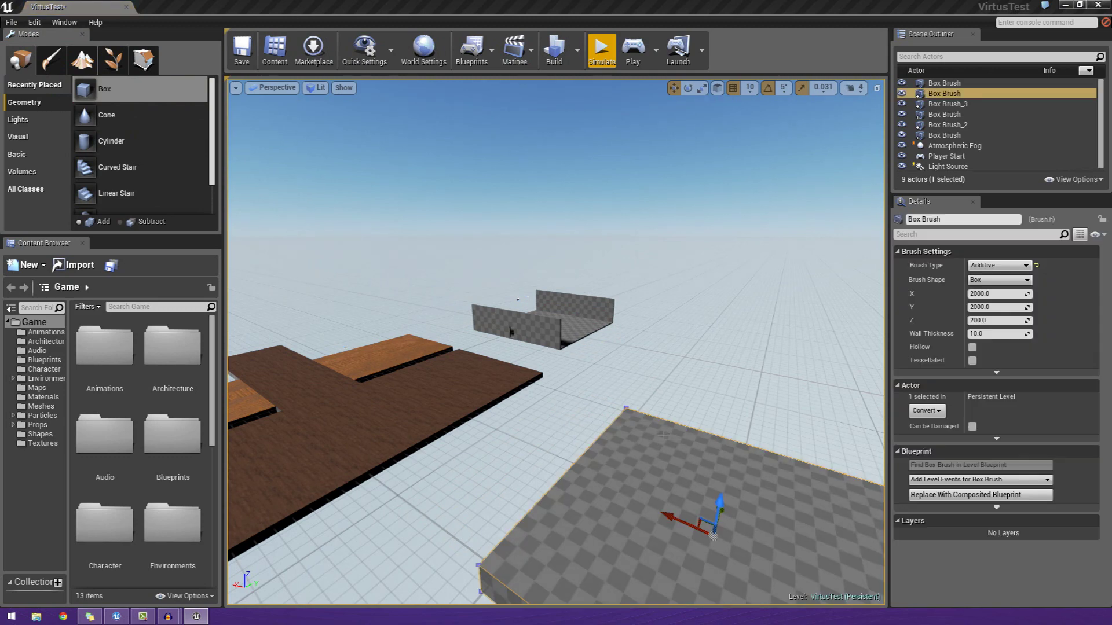
{"action": "mouse_move", "coordinate": [718, 456]}
{"action": "right_mouse_down"}
{"action": "mouse_move", "coordinate": [782, 504]}
{"action": "mouse_move", "coordinate": [776, 515]}
{"action": "mouse_move", "coordinate": [707, 469]}
{"action": "mouse_move", "coordinate": [660, 417]}
{"action": "mouse_move", "coordinate": [695, 406]}
{"action": "right_mouse_up"}
{"action": "left_click", "coordinate": [144, 60]}
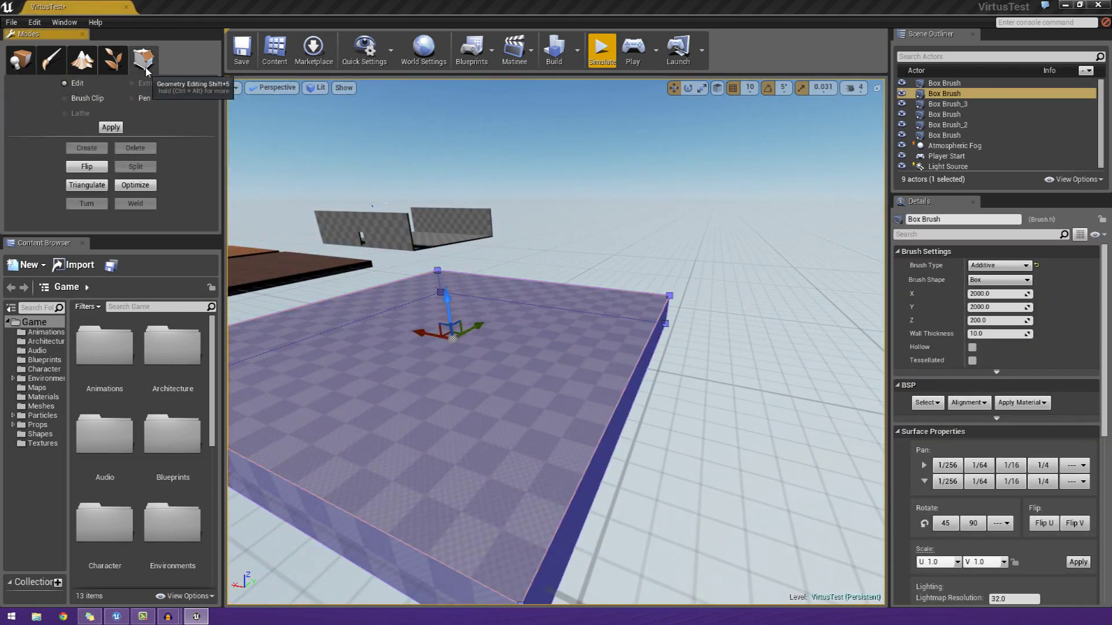
Flip the new box brush's top face and inspect the brush from its sides and through the flipped face
{"action": "left_click", "coordinate": [553, 377]}
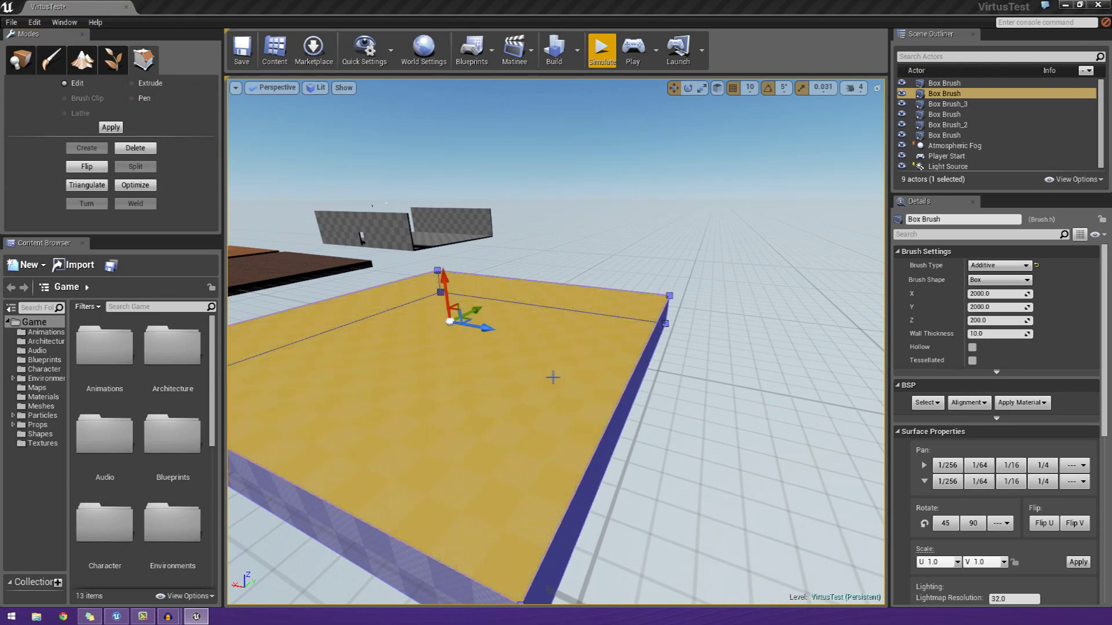
{"action": "mouse_move", "coordinate": [553, 377]}
{"action": "right_mouse_down"}
{"action": "mouse_move", "coordinate": [469, 371]}
{"action": "mouse_move", "coordinate": [400, 330]}
{"action": "right_mouse_up"}
{"action": "right_click_drag", "start_coordinate": [471, 368], "coordinate": [471, 369]}
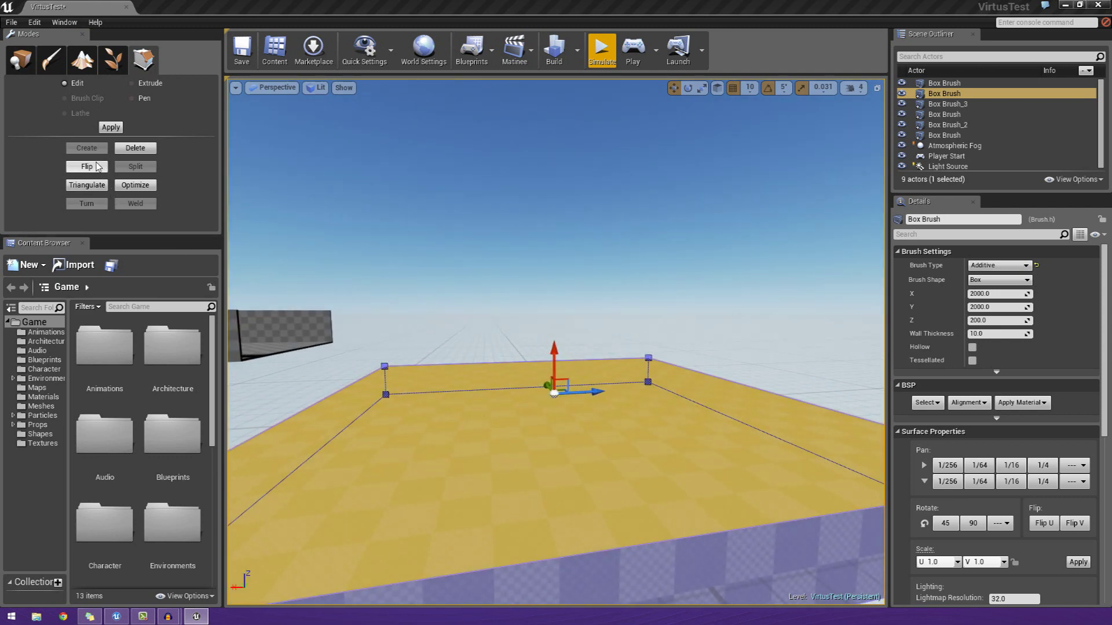
{"action": "right_click_drag", "start_coordinate": [682, 371], "coordinate": [769, 377]}
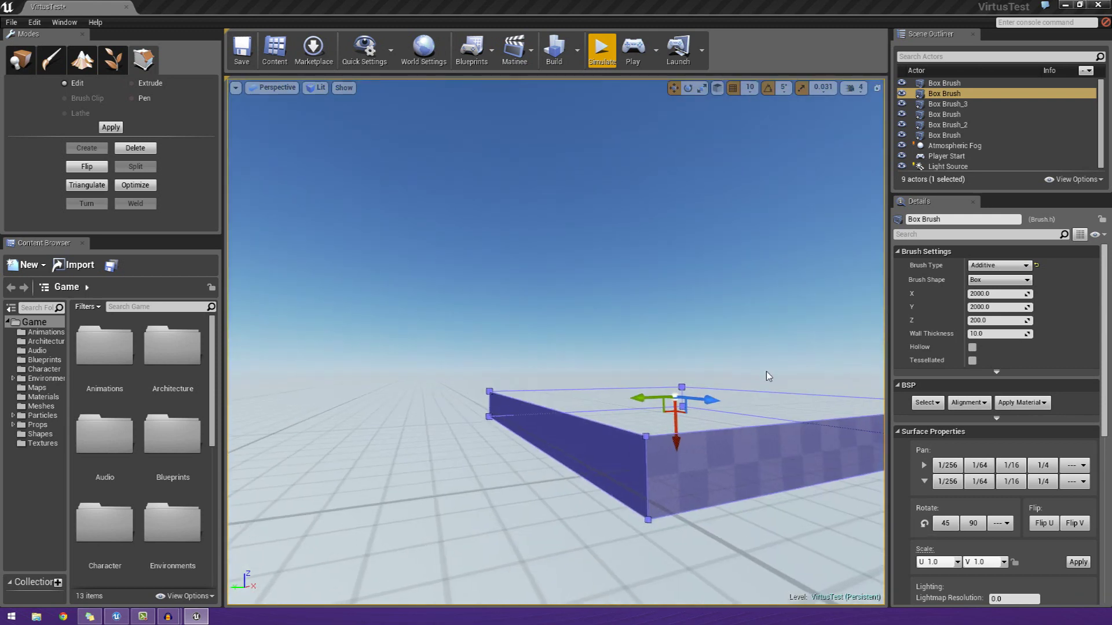
{"action": "right_click_drag", "start_coordinate": [681, 371], "coordinate": [597, 389]}
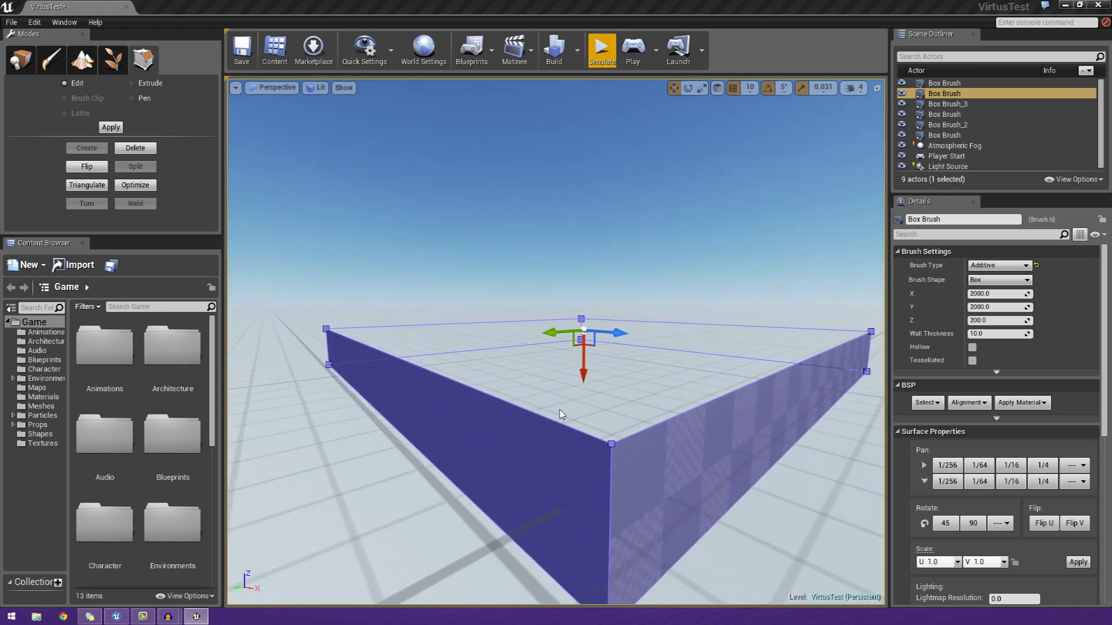
{"action": "mouse_move", "coordinate": [596, 389]}
{"action": "right_mouse_down"}
{"action": "mouse_move", "coordinate": [573, 371]}
{"action": "mouse_move", "coordinate": [562, 389]}
{"action": "mouse_move", "coordinate": [793, 387]}
{"action": "right_mouse_up"}
{"action": "right_click_drag", "start_coordinate": [681, 370], "coordinate": [682, 370]}
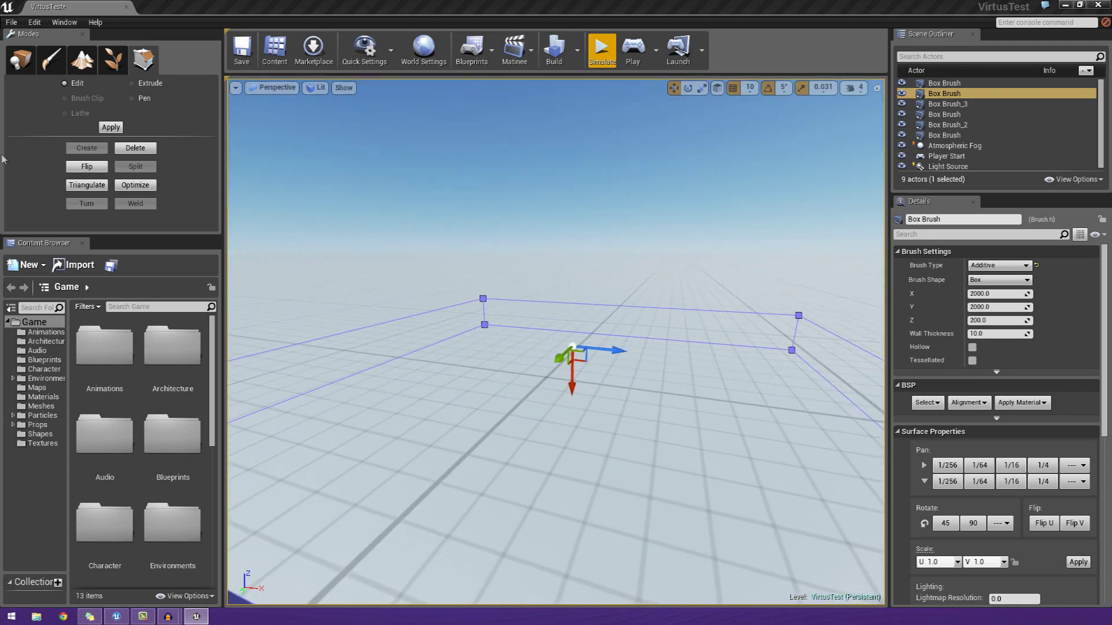
Flip the top face back to face outward, toggling the flip twice more to demonstrate it
{"action": "left_click", "coordinate": [97, 169]}
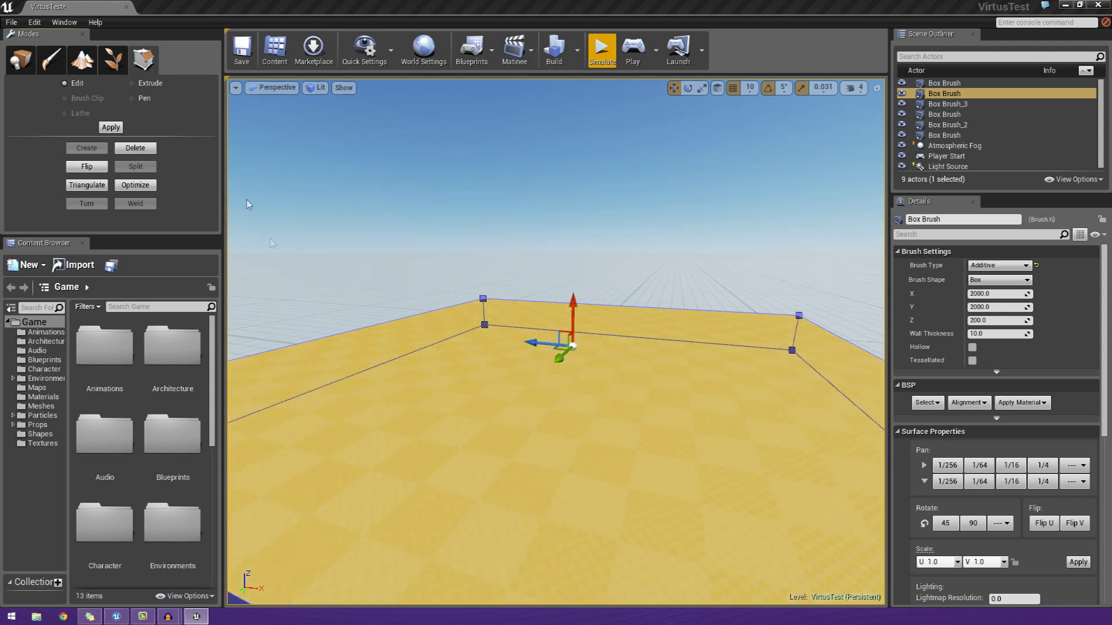
{"action": "left_click", "coordinate": [96, 169]}
{"action": "left_click", "coordinate": [93, 169]}
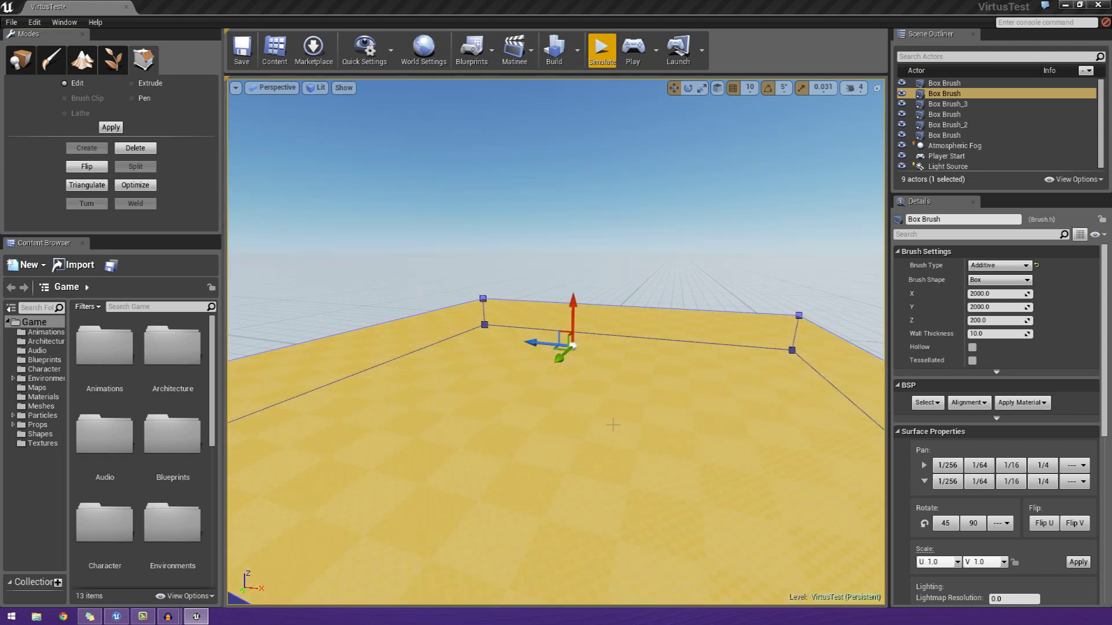
{"action": "right_click_drag", "start_coordinate": [613, 425], "coordinate": [614, 426]}
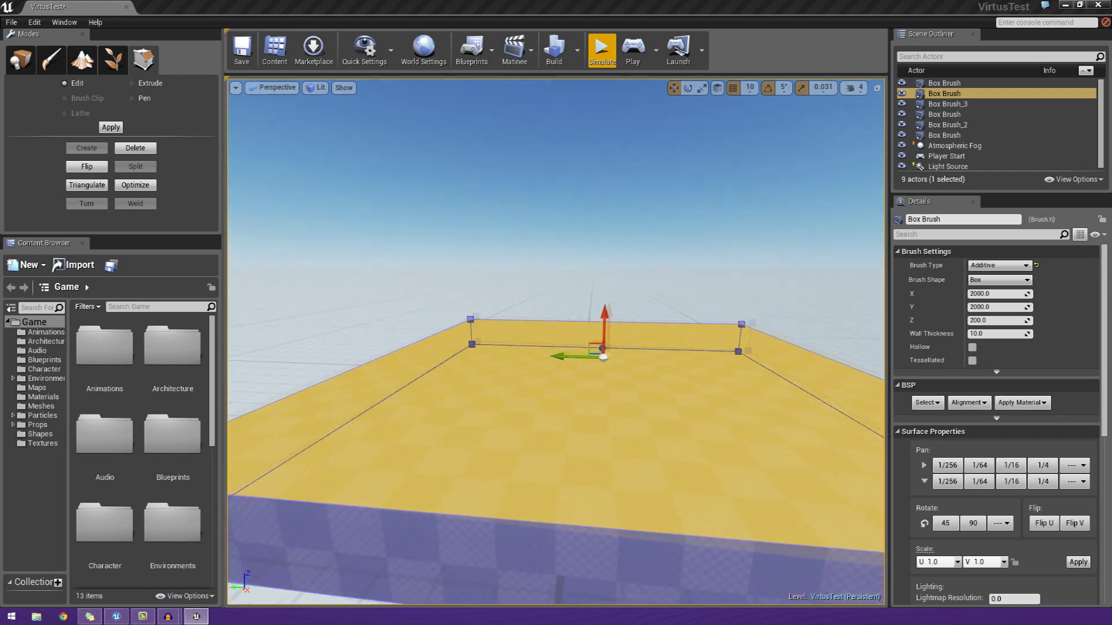
Select the box brush's upper edge along one side and split the brush in two across that edge's midpoint
{"action": "right_click_drag", "start_coordinate": [428, 311], "coordinate": [429, 311]}
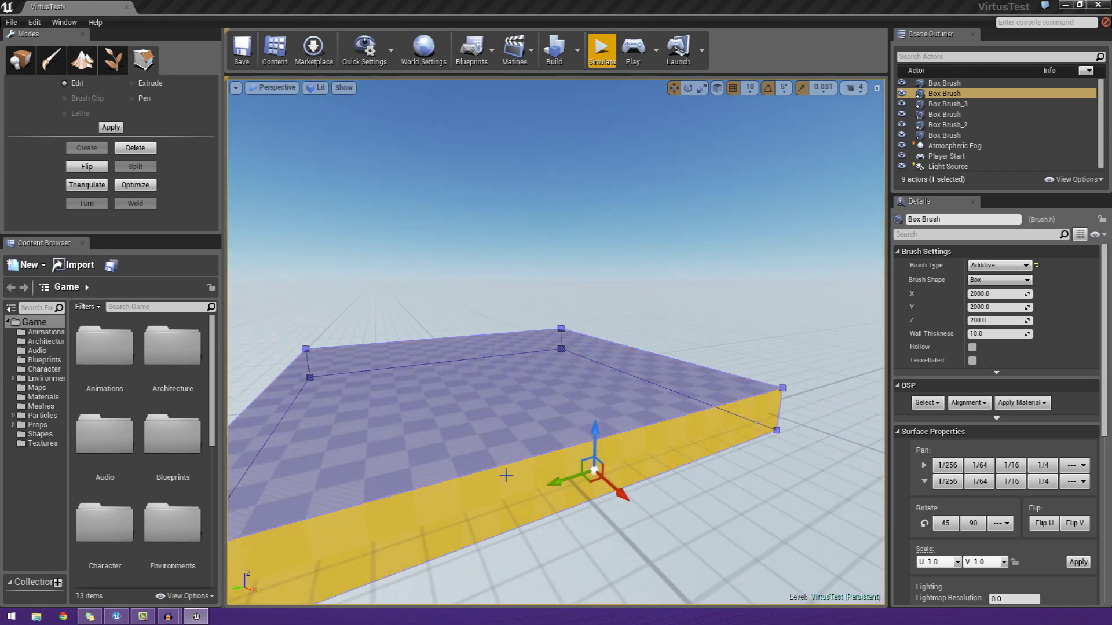
{"action": "left_click", "coordinate": [504, 475]}
{"action": "left_click", "coordinate": [512, 475]}
{"action": "left_click", "coordinate": [507, 472]}
{"action": "right_click_drag", "start_coordinate": [568, 406], "coordinate": [568, 406]}
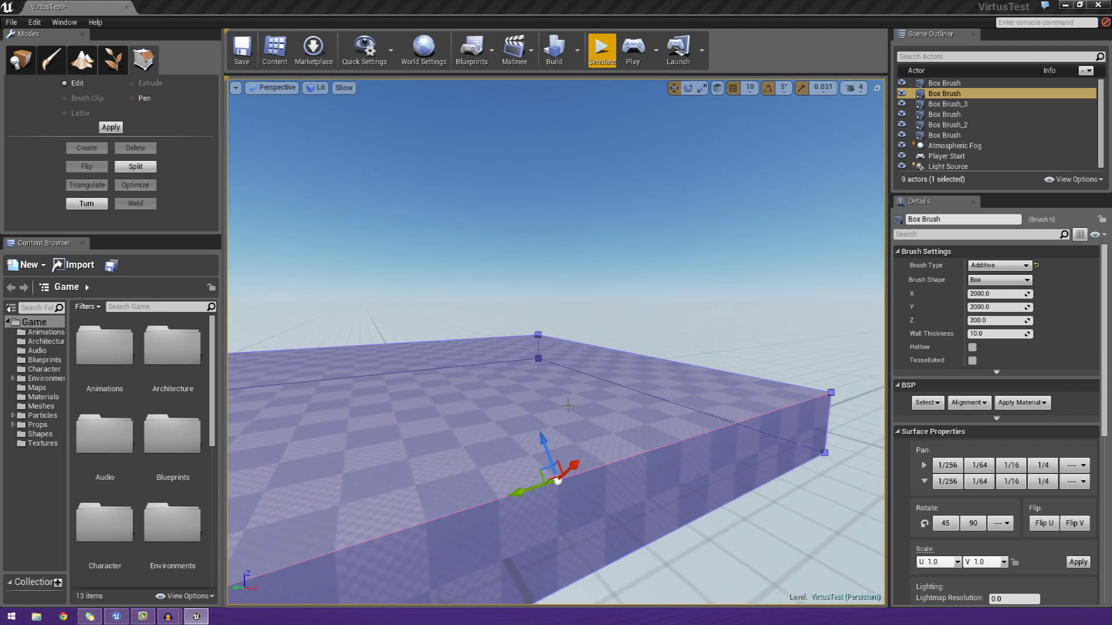
{"action": "left_click", "coordinate": [652, 464]}
{"action": "left_click", "coordinate": [652, 464]}
{"action": "right_click", "coordinate": [652, 464]}
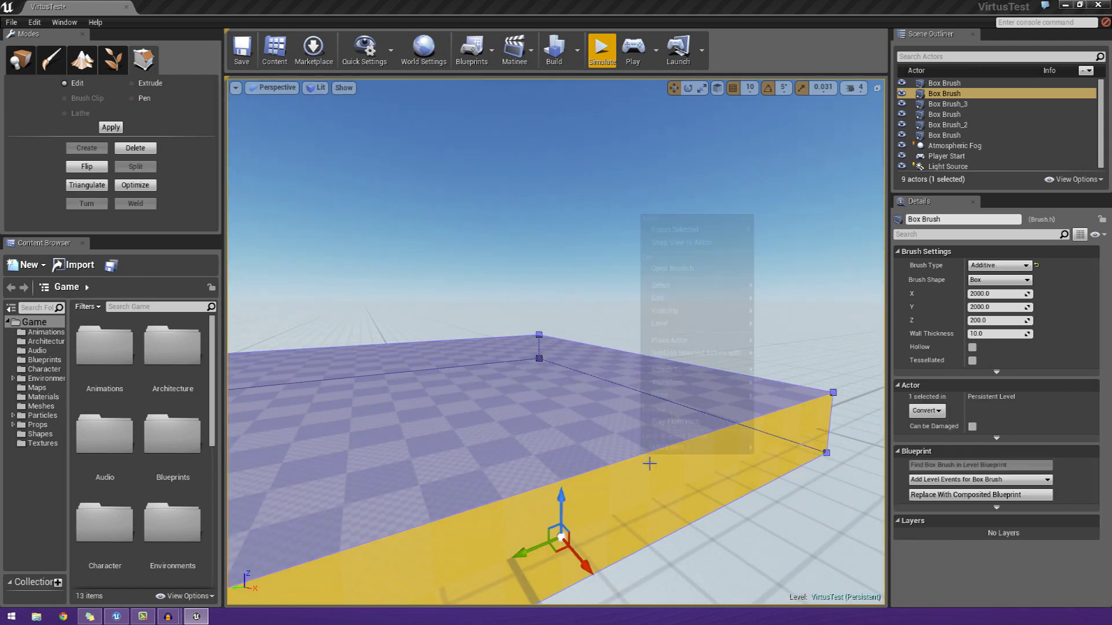
{"action": "right_click_drag", "start_coordinate": [641, 464], "coordinate": [645, 464]}
{"action": "left_click", "coordinate": [638, 465]}
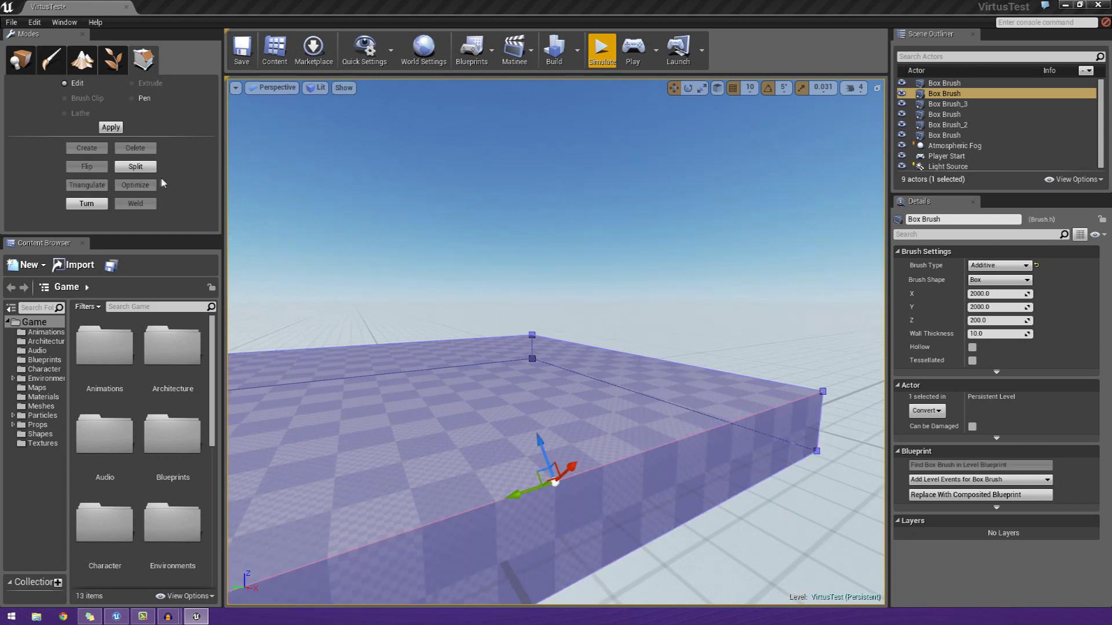
{"action": "left_click", "coordinate": [139, 167]}
{"action": "mouse_move", "coordinate": [521, 405]}
{"action": "right_mouse_down"}
{"action": "mouse_move", "coordinate": [428, 428]}
{"action": "mouse_move", "coordinate": [568, 411]}
{"action": "right_mouse_up"}
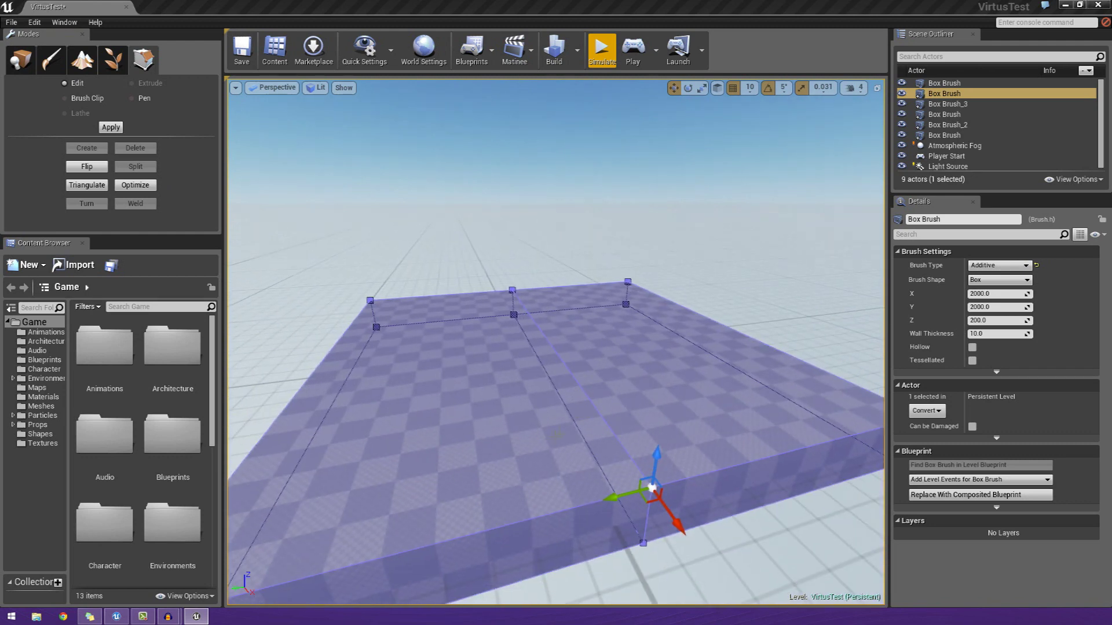
Select the two halves of the split top face in turn to examine how the brush is divided
{"action": "left_click", "coordinate": [550, 432]}
{"action": "left_click", "coordinate": [614, 389]}
{"action": "left_click", "coordinate": [504, 391]}
{"action": "left_click", "coordinate": [666, 374]}
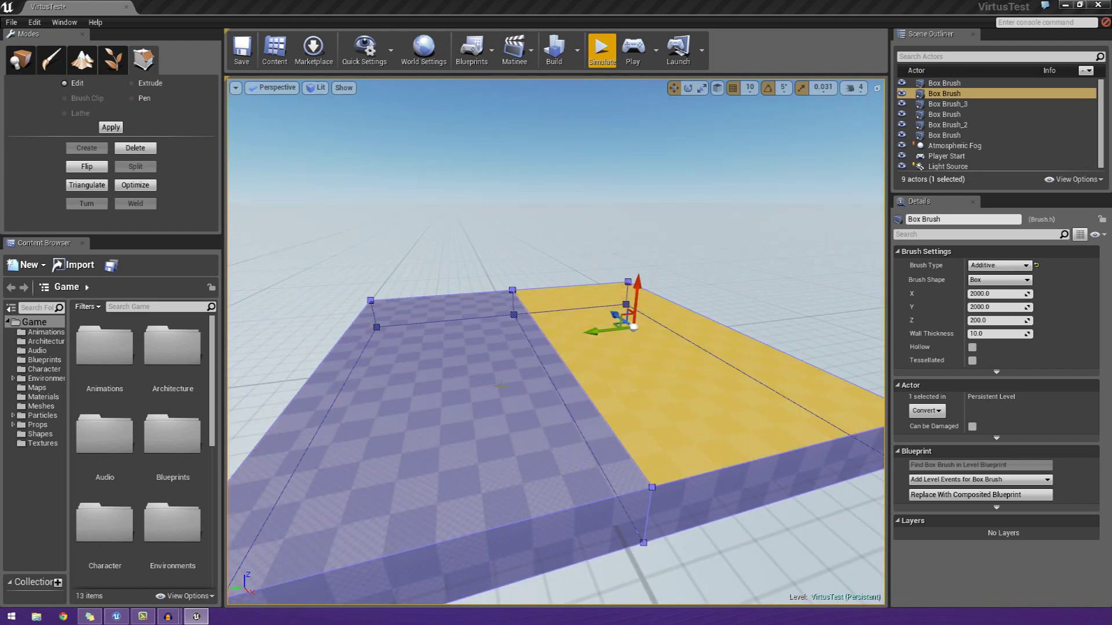
{"action": "left_click", "coordinate": [501, 386]}
{"action": "left_click", "coordinate": [585, 375]}
{"action": "left_click", "coordinate": [503, 385]}
{"action": "left_click_drag", "start_coordinate": [600, 364], "coordinate": [608, 363]}
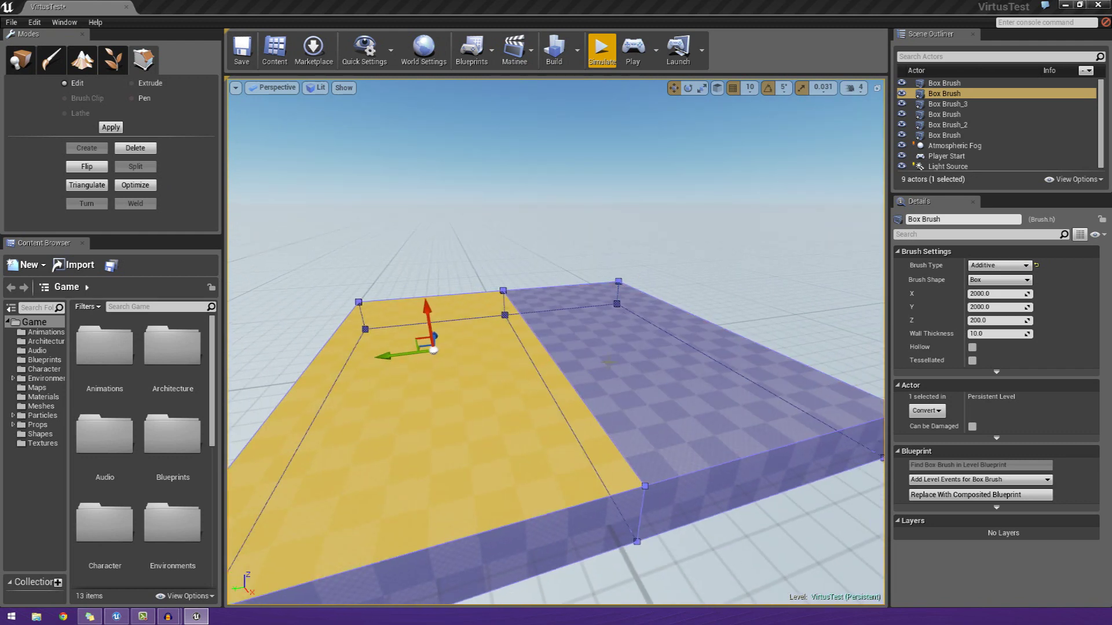
Split the dividing edge across the top face to cut the brush into quarters, and select individual quarter faces
{"action": "left_click", "coordinate": [538, 369]}
{"action": "left_click", "coordinate": [558, 364]}
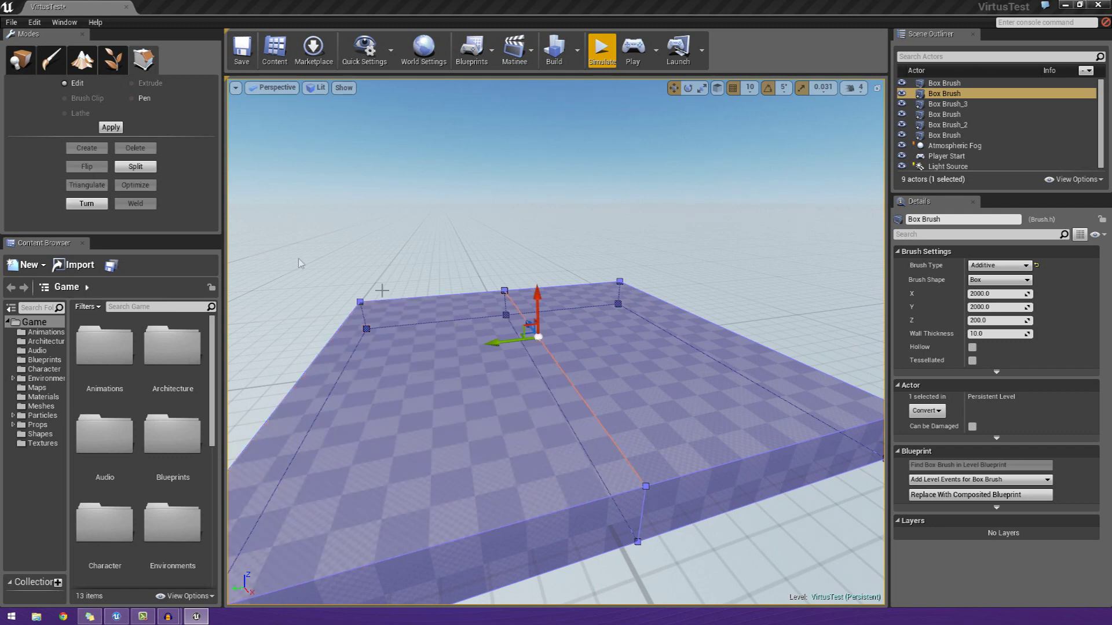
{"action": "left_click", "coordinate": [143, 172]}
{"action": "key", "text": "a"}
{"action": "right_click_drag", "start_coordinate": [419, 256], "coordinate": [608, 261]}
{"action": "right_click_drag", "start_coordinate": [579, 382], "coordinate": [608, 405]}
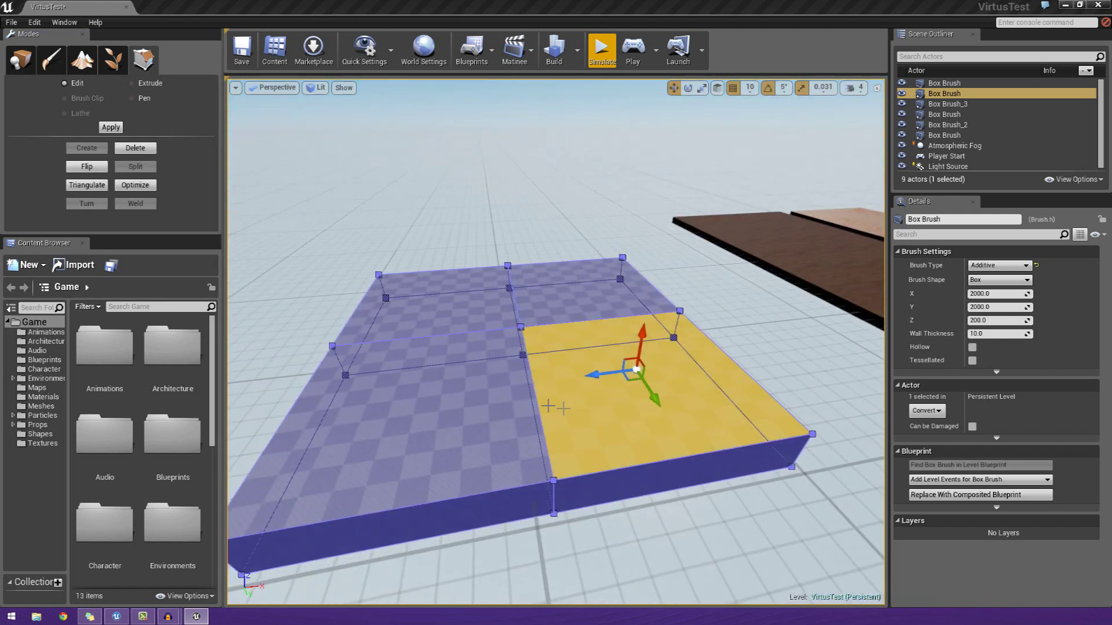
{"action": "left_click", "coordinate": [440, 301]}
{"action": "left_click", "coordinate": [582, 287]}
Raise the centre vertex of the quartered top face vertically so the surface forms a low peak
{"action": "left_click", "coordinate": [520, 327]}
{"action": "right_click_drag", "start_coordinate": [521, 325], "coordinate": [406, 313]}
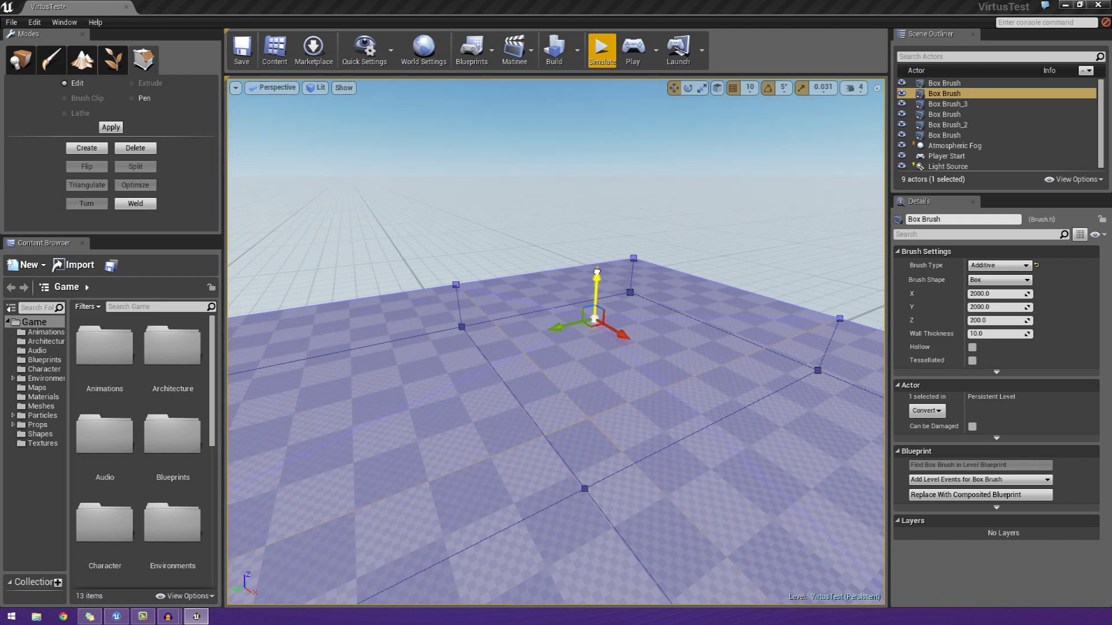
{"action": "left_click_drag", "start_coordinate": [597, 271], "coordinate": [598, 247]}
{"action": "right_click_drag", "start_coordinate": [599, 247], "coordinate": [680, 215]}
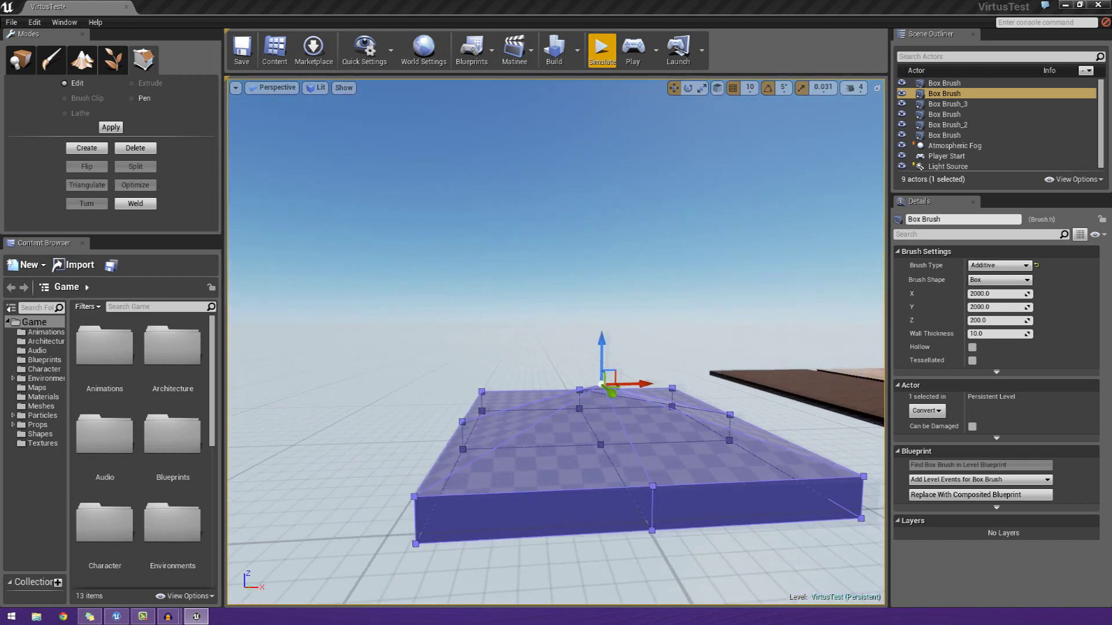
{"action": "mouse_move", "coordinate": [598, 248]}
{"action": "right_mouse_down"}
{"action": "mouse_move", "coordinate": [718, 248]}
{"action": "mouse_move", "coordinate": [779, 264]}
{"action": "mouse_move", "coordinate": [399, 228]}
{"action": "mouse_move", "coordinate": [341, 228]}
{"action": "mouse_move", "coordinate": [509, 252]}
{"action": "mouse_move", "coordinate": [446, 235]}
{"action": "mouse_move", "coordinate": [307, 246]}
{"action": "right_mouse_up"}
{"action": "right_click_drag", "start_coordinate": [376, 417], "coordinate": [654, 424]}
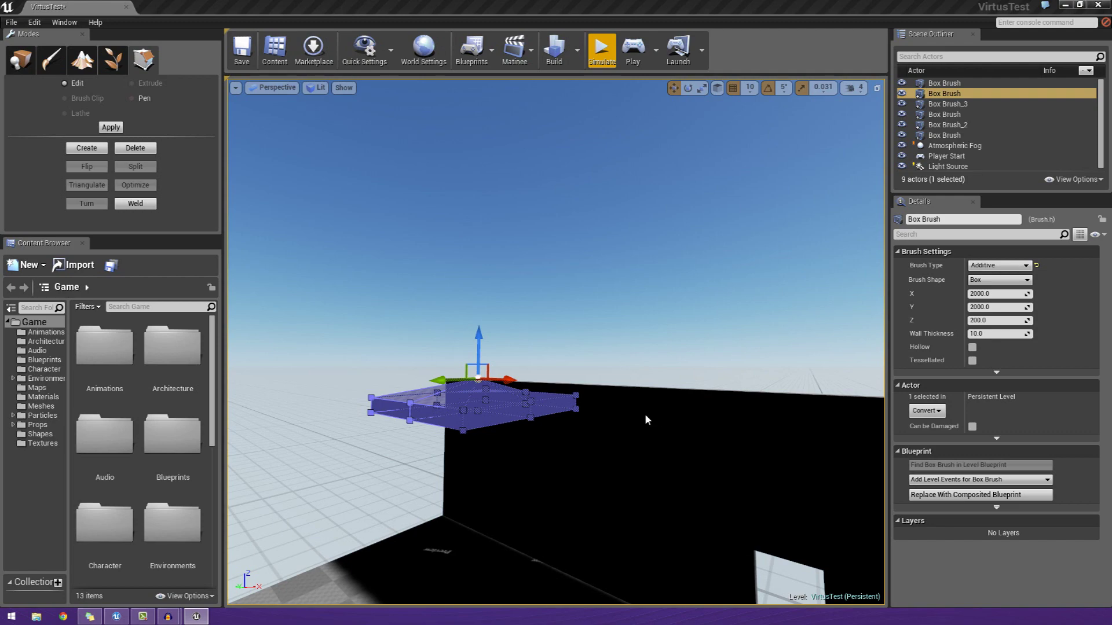
{"action": "left_click_drag", "start_coordinate": [648, 420], "coordinate": [678, 414]}
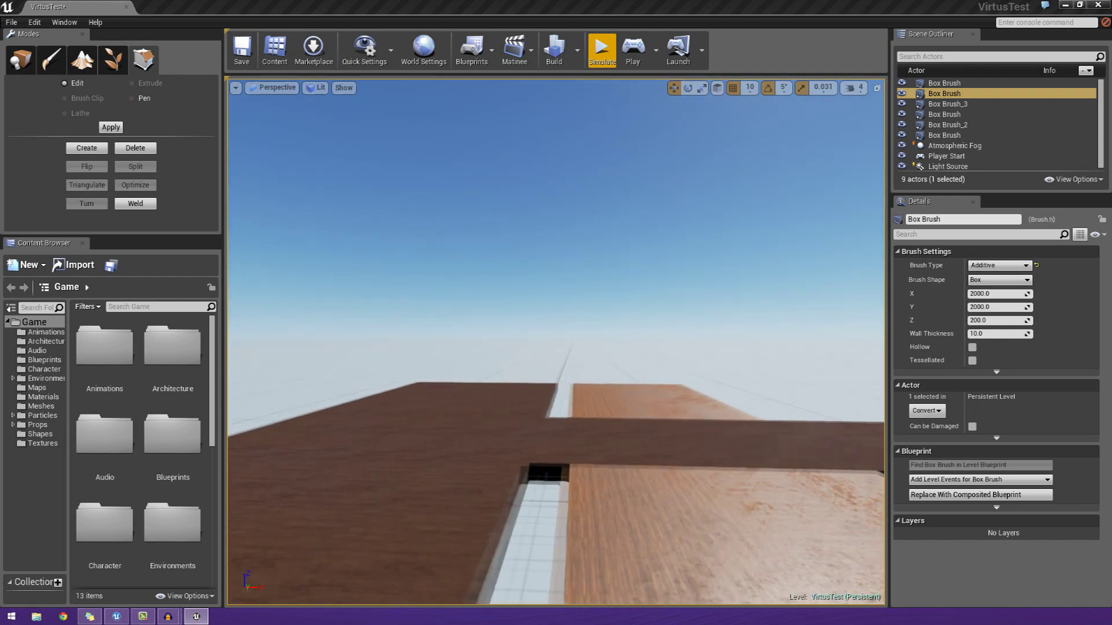
{"action": "mouse_move", "coordinate": [556, 342]}
{"action": "right_mouse_down"}
{"action": "mouse_move", "coordinate": [367, 340]}
{"action": "mouse_move", "coordinate": [457, 327]}
{"action": "mouse_move", "coordinate": [394, 345]}
{"action": "right_mouse_up"}
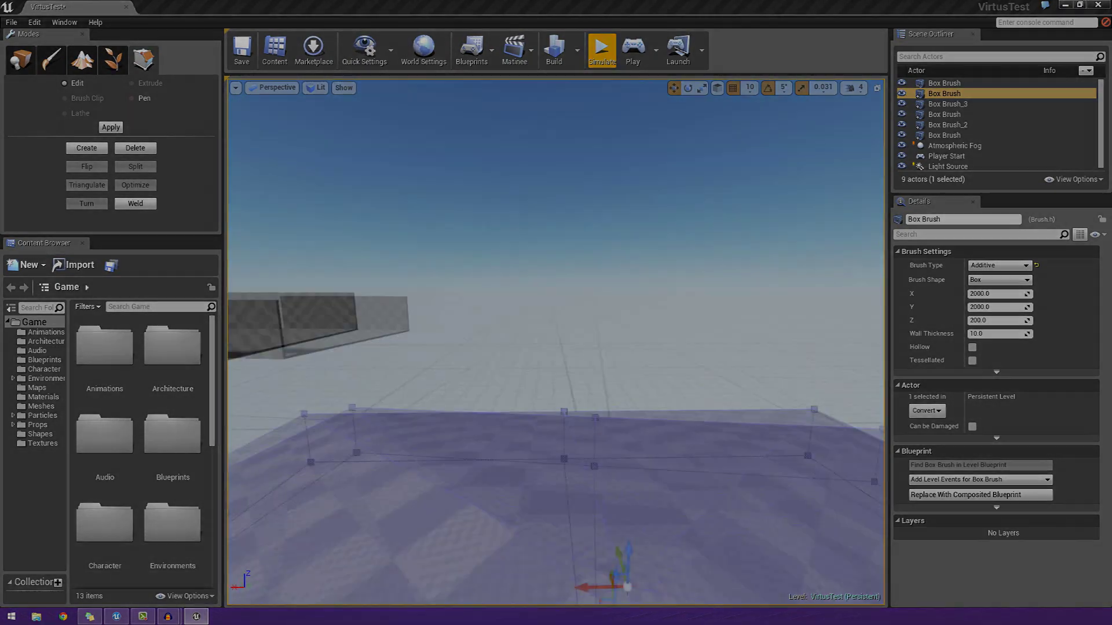